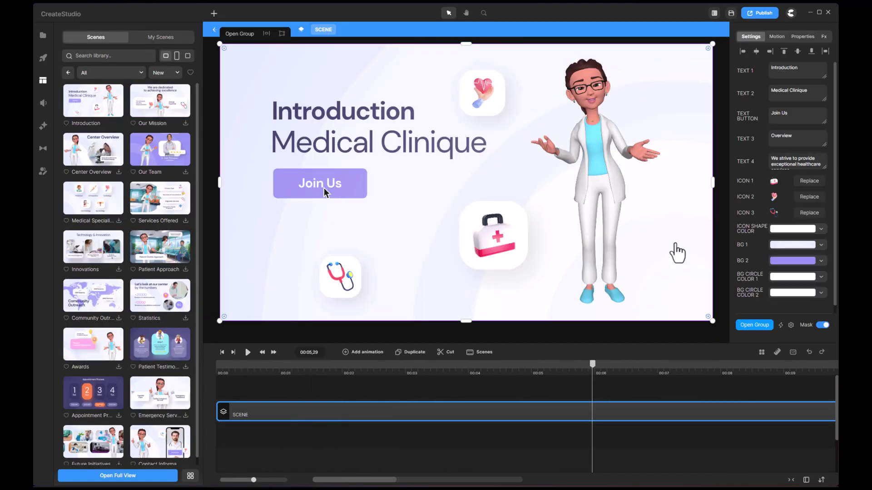
# - Change the title to 'Introducing Dental' and the button text to 'Start now'
pyautogui.write('ing')
pyautogui.doubleClick(780, 91)
pyautogui.write('Dental')
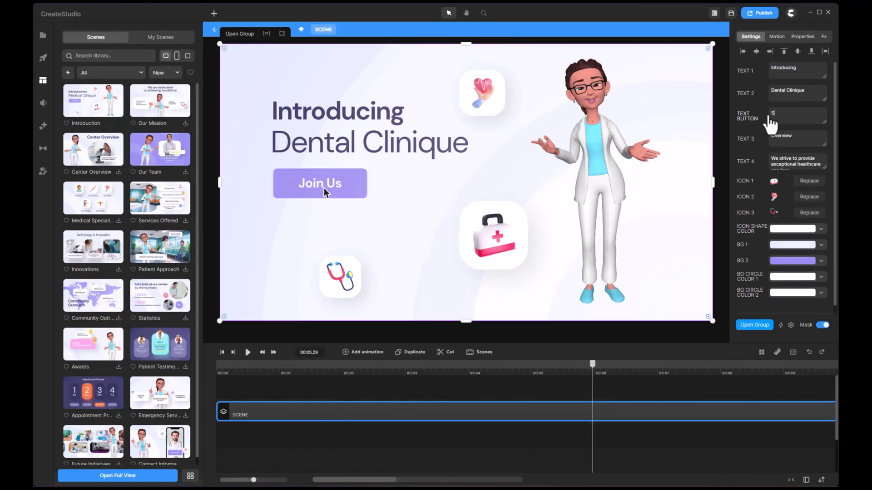
pyautogui.tripleClick(781, 114)
pyautogui.write('Start now')
# - Set the second background colour to green and return to the CreateStudio home screen
pyautogui.click(821, 261)
pyautogui.moveTo(799, 316); pyautogui.dragTo(752, 315)
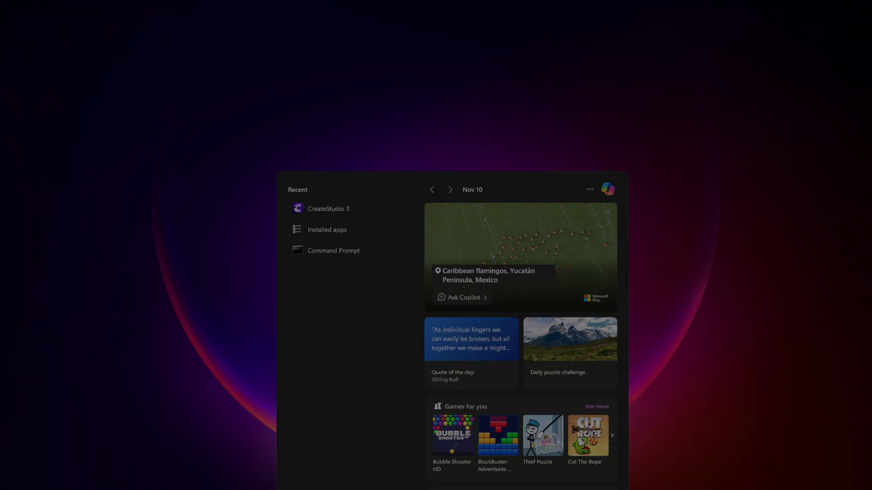
pyautogui.write('cre')
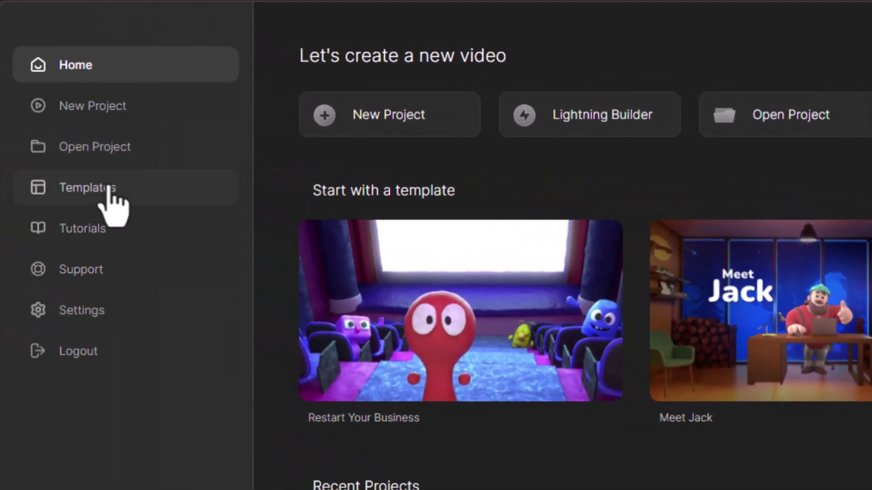
# - Open the template gallery and browse the Business, Local Business, YouTube and Logo Sting categories
pyautogui.click(109, 197)
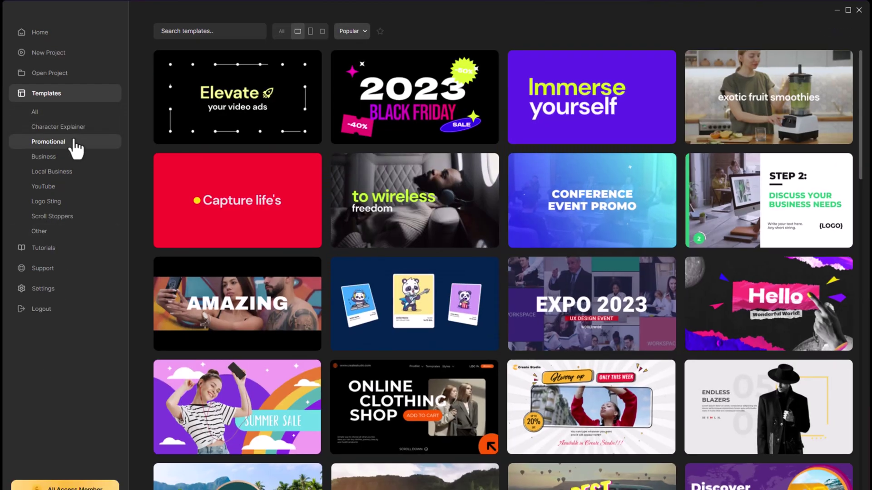
pyautogui.click(69, 157)
pyautogui.click(66, 172)
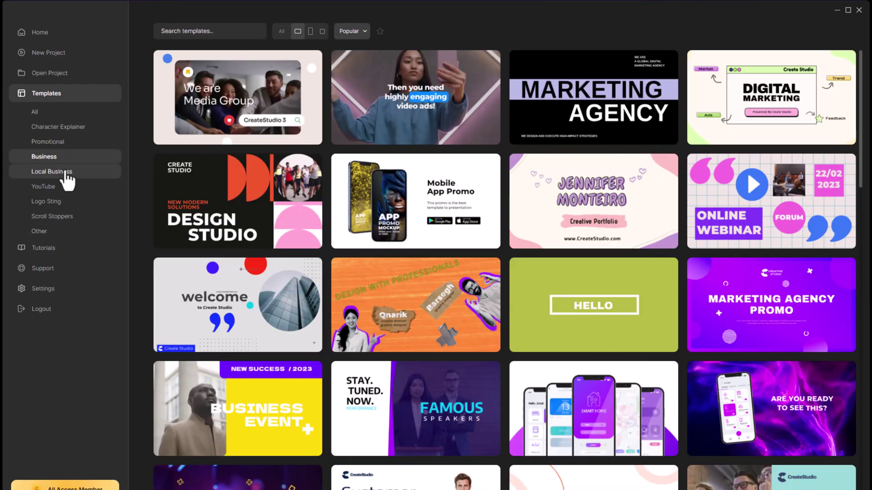
pyautogui.click(70, 190)
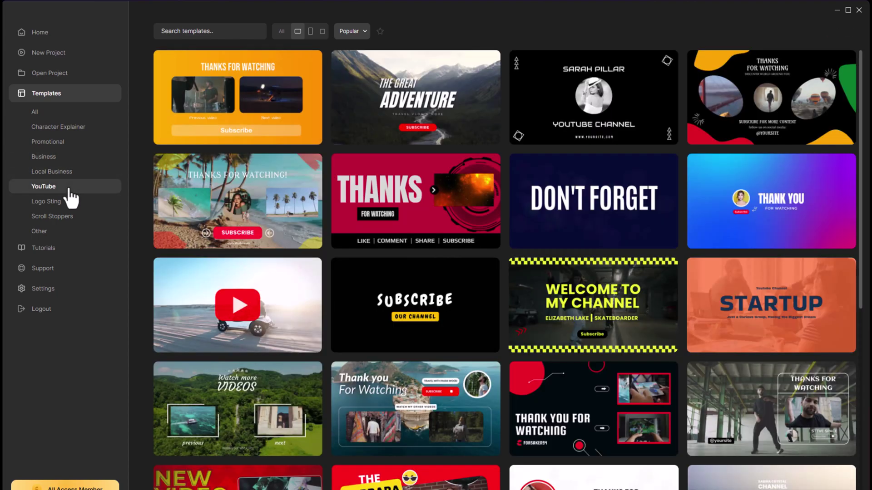
pyautogui.click(69, 200)
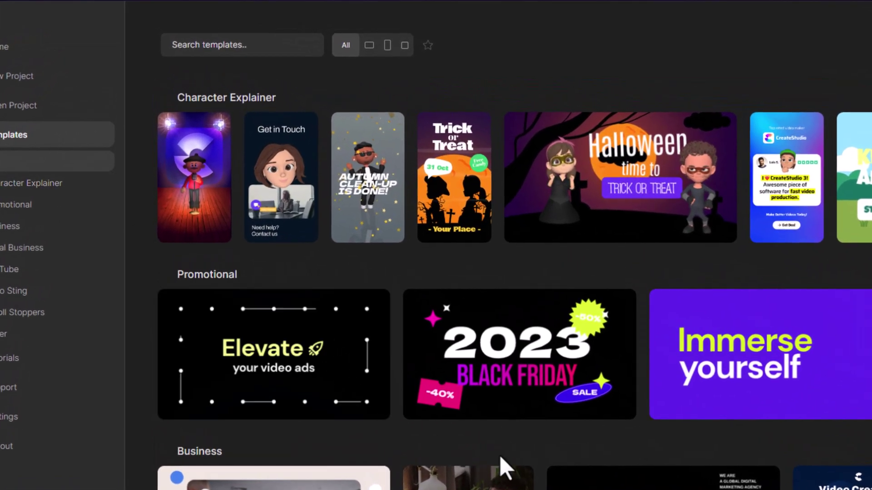
# - Filter templates by landscape, portrait and square formats, then show Logo Sting again
pyautogui.click(369, 45)
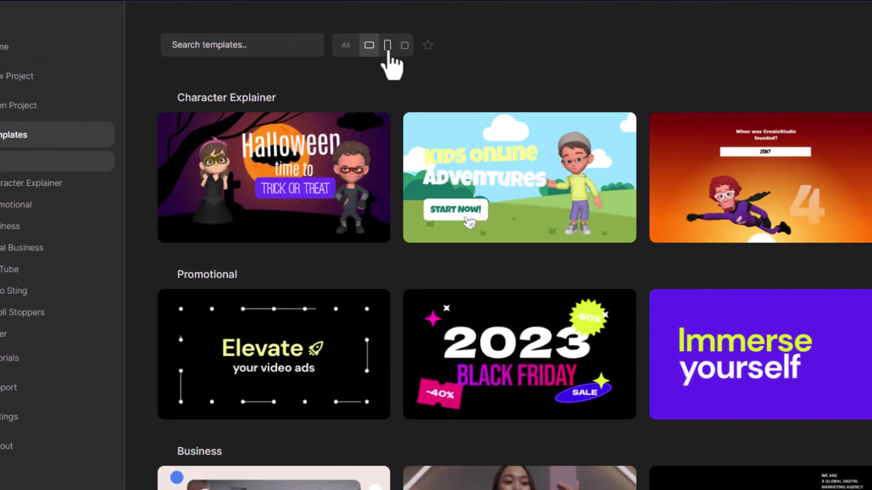
pyautogui.click(388, 49)
pyautogui.click(404, 46)
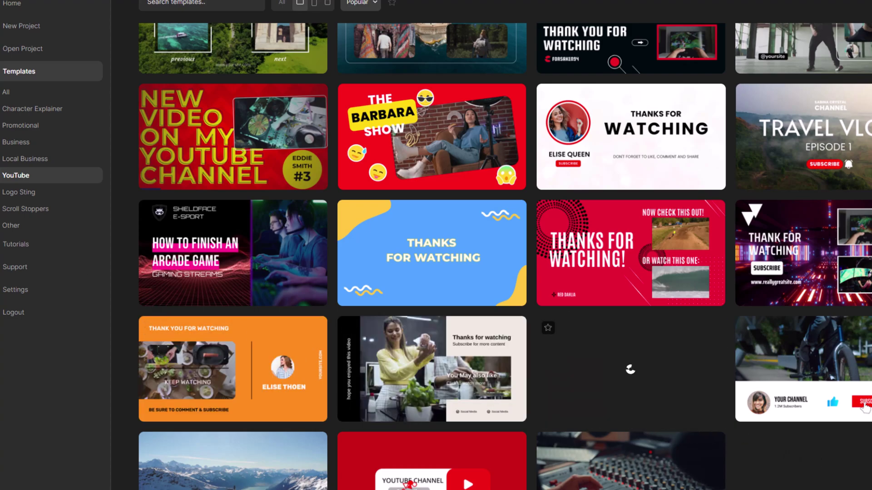
pyautogui.click(47, 193)
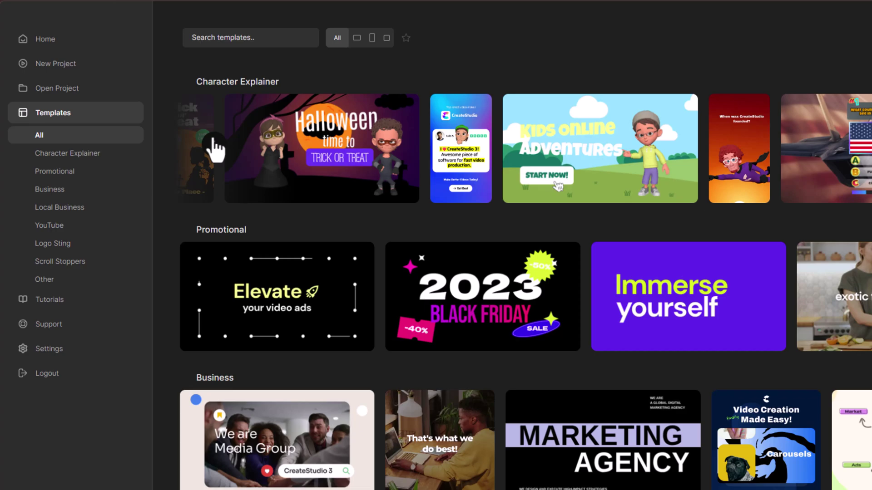
# - Preview the Halloween Party template in square format, then switch to the Scroll Stoppers category
pyautogui.click(214, 150)
pyautogui.click(347, 159)
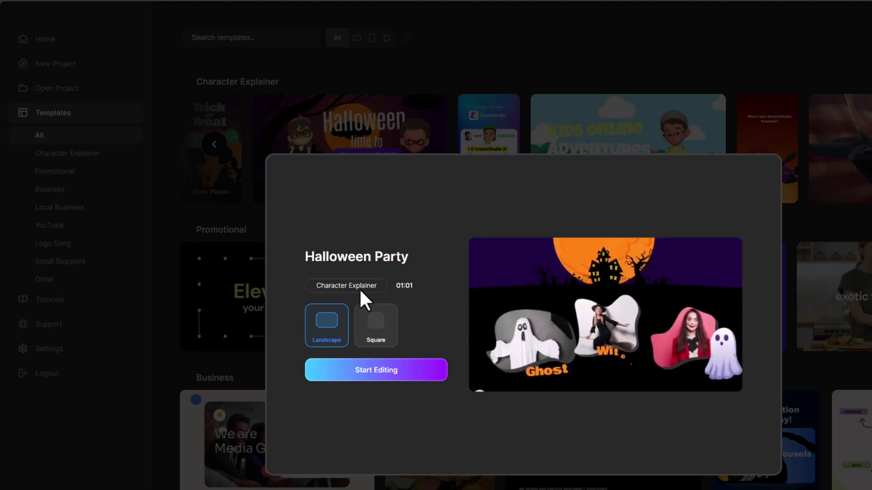
pyautogui.click(372, 326)
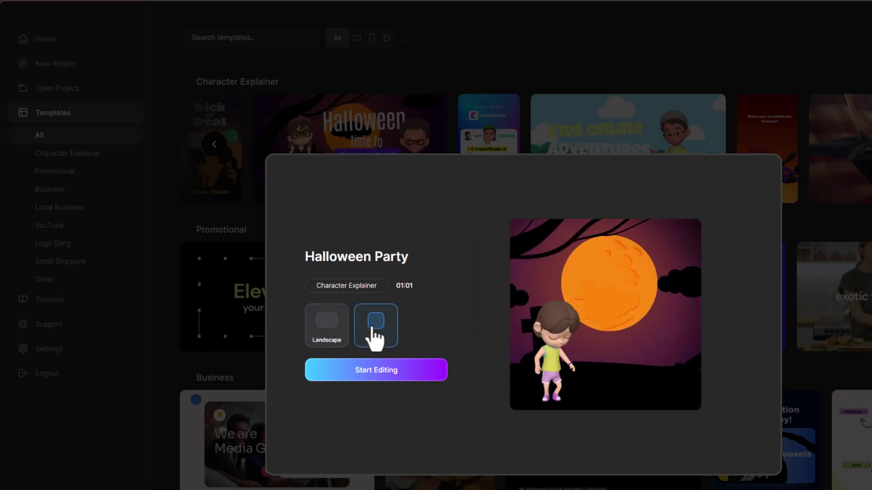
pyautogui.click(393, 377)
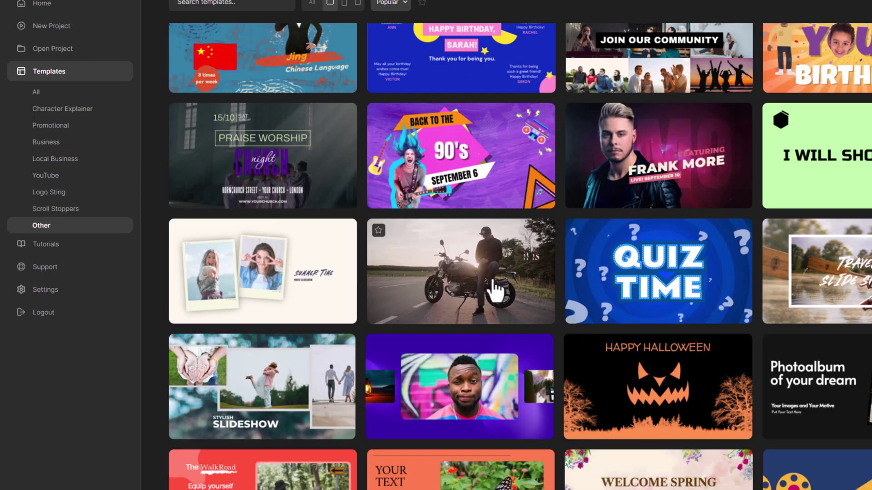
pyautogui.click(89, 210)
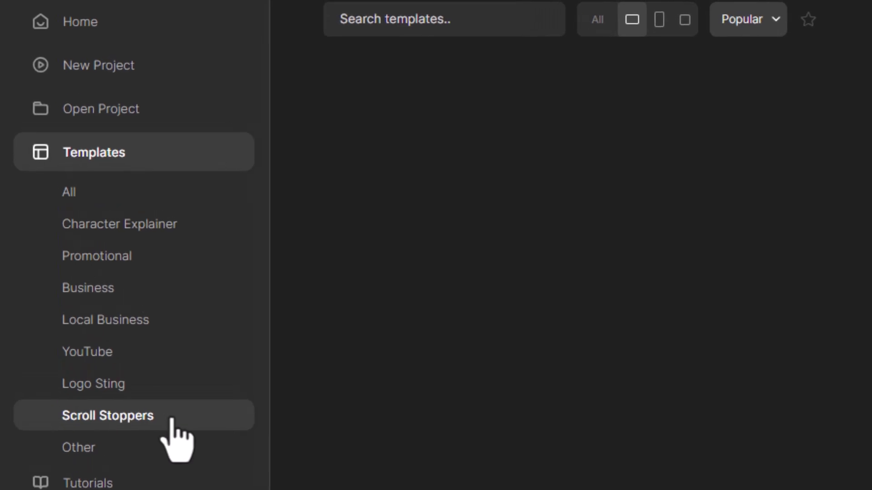
# - Search backgrounds for 'school', place Green Chalkboard in a new project, and write 'Welcome back to school'
pyautogui.click(145, 65)
pyautogui.click(172, 88)
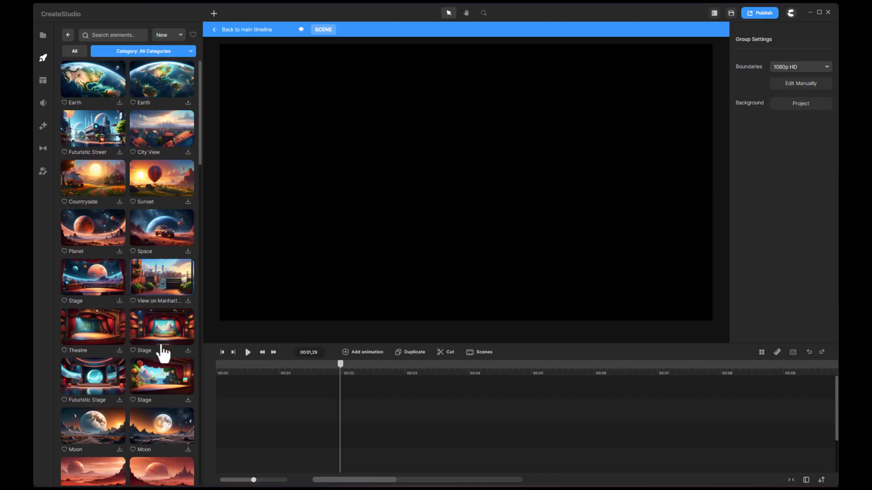
pyautogui.scroll(-2, 172, 388)
pyautogui.scroll(2, 184, 395)
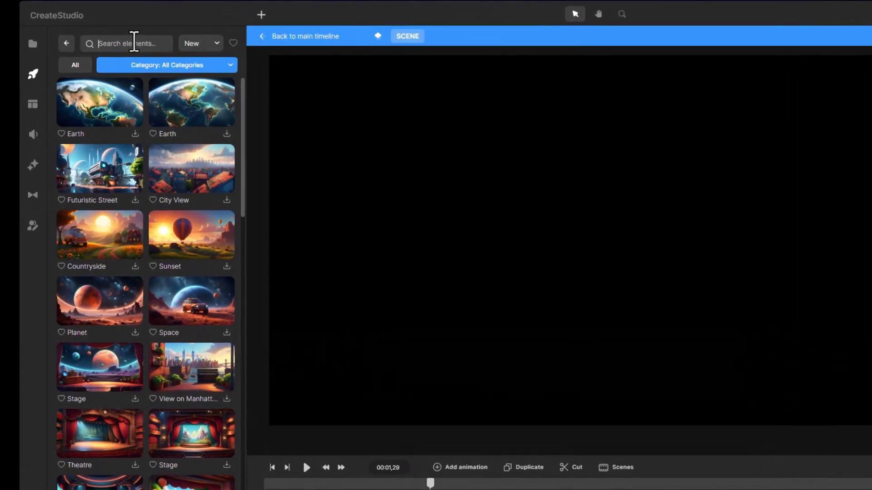
pyautogui.write('school')
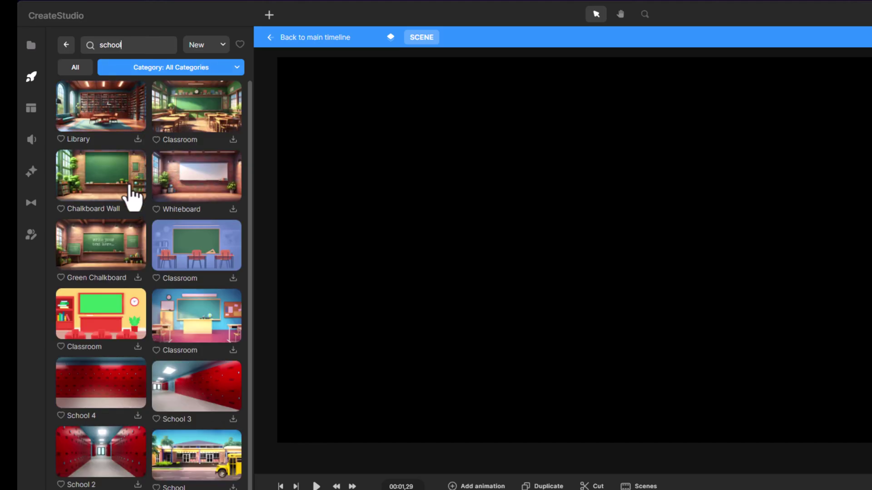
pyautogui.click(138, 278)
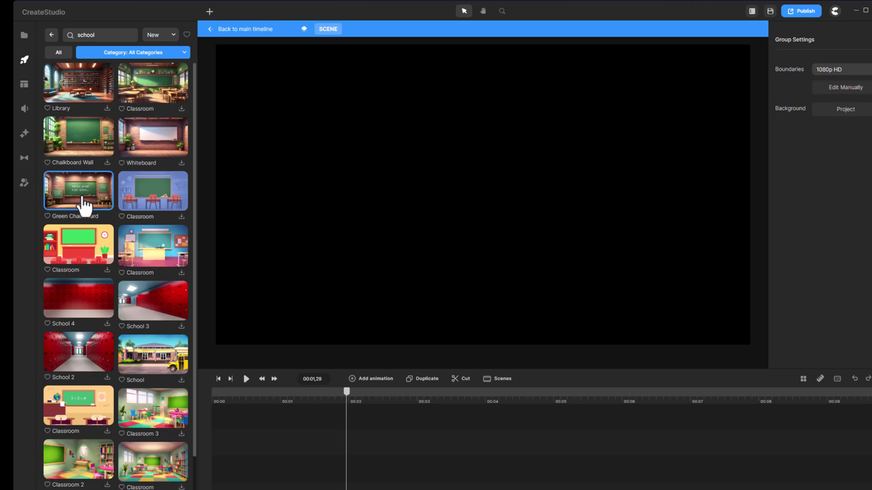
pyautogui.moveTo(106, 267); pyautogui.dragTo(224, 417)
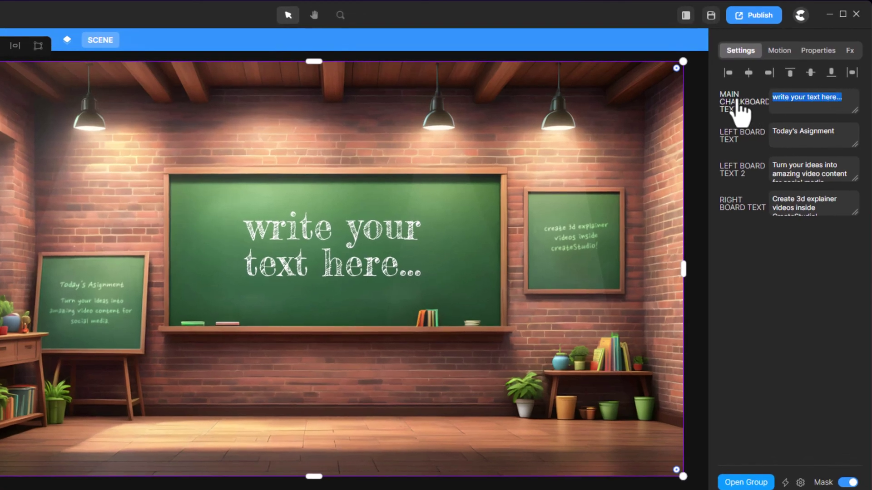
pyautogui.write('elcome back to school')
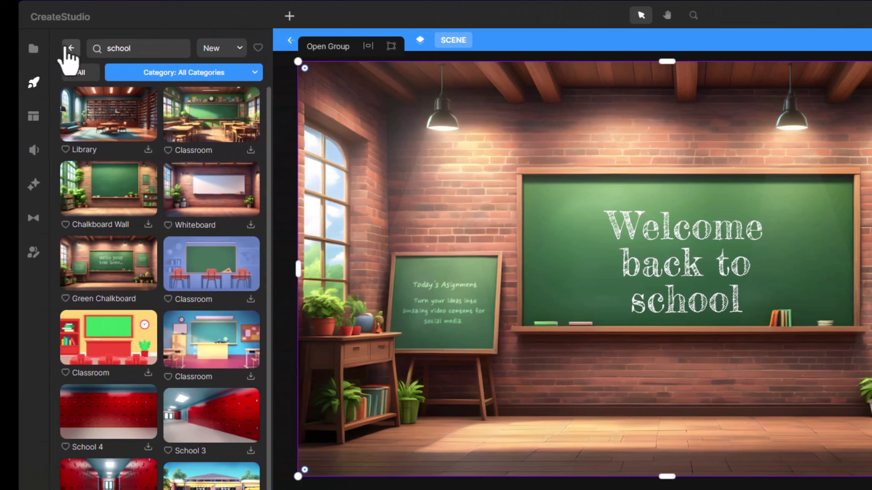
# - Add the 3D character Bella to the classroom and move her lower in the scene
pyautogui.click(67, 48)
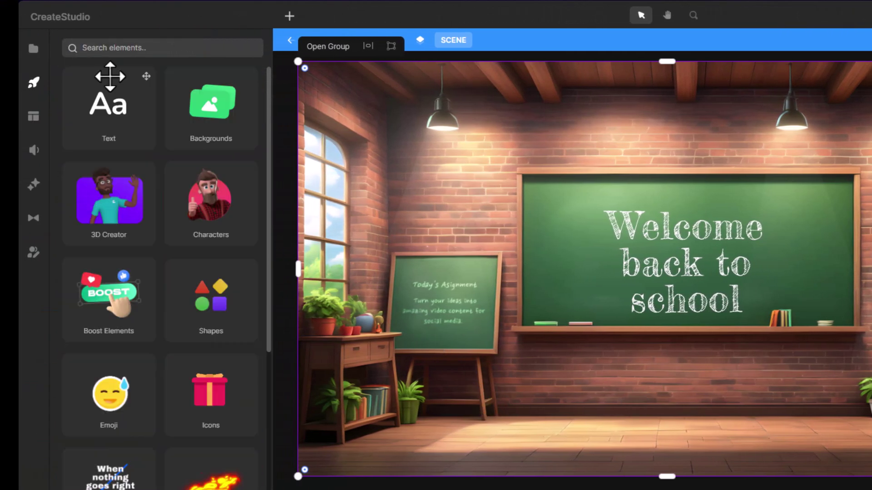
pyautogui.click(229, 226)
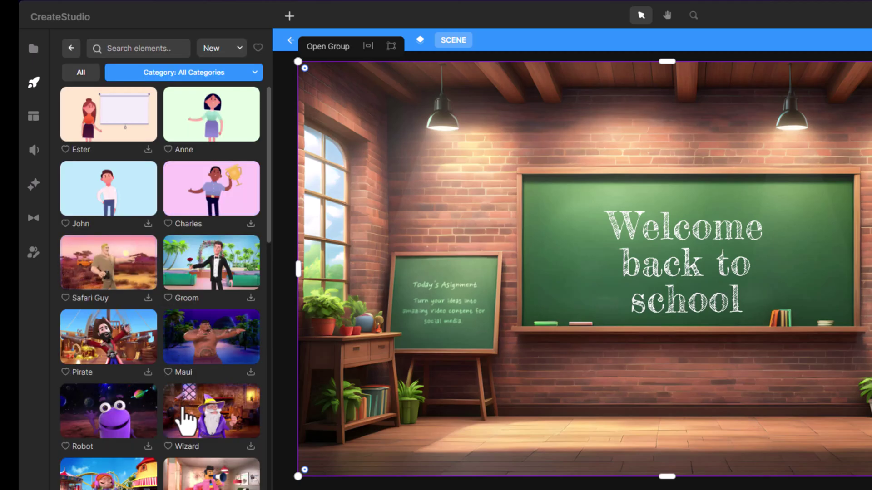
pyautogui.scroll(-7, 186, 422)
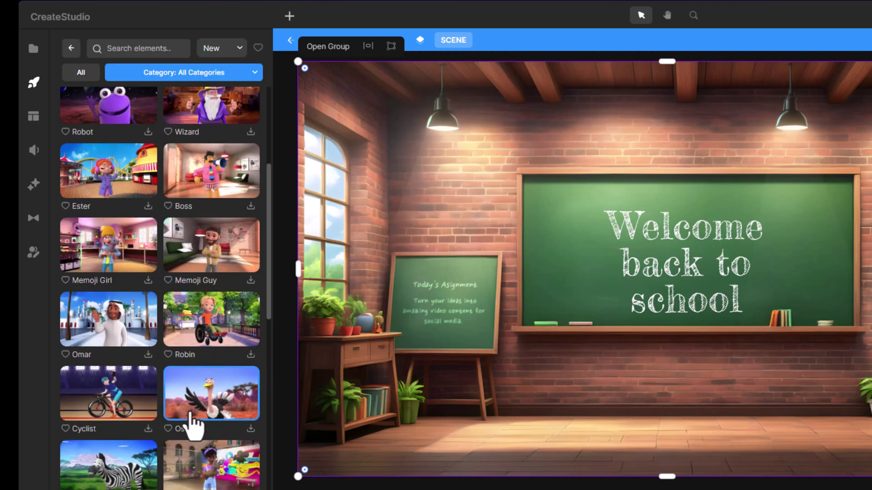
pyautogui.scroll(7, 137, 272)
pyautogui.click(71, 49)
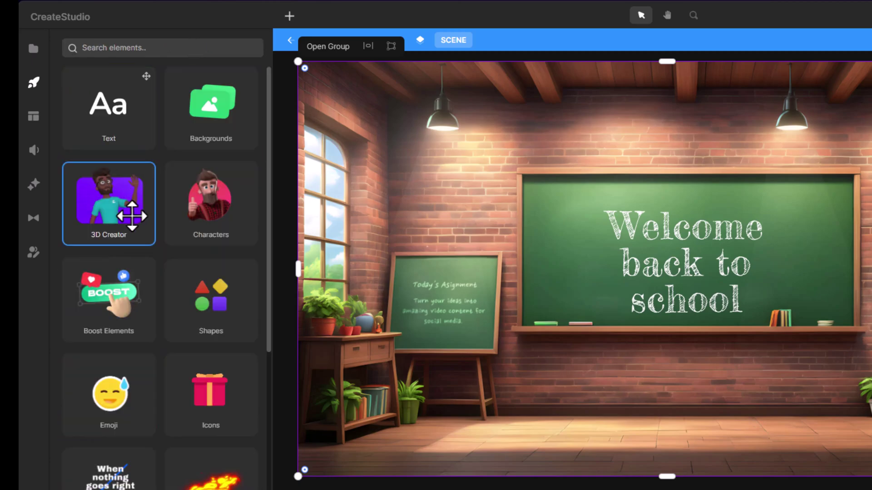
pyautogui.click(131, 216)
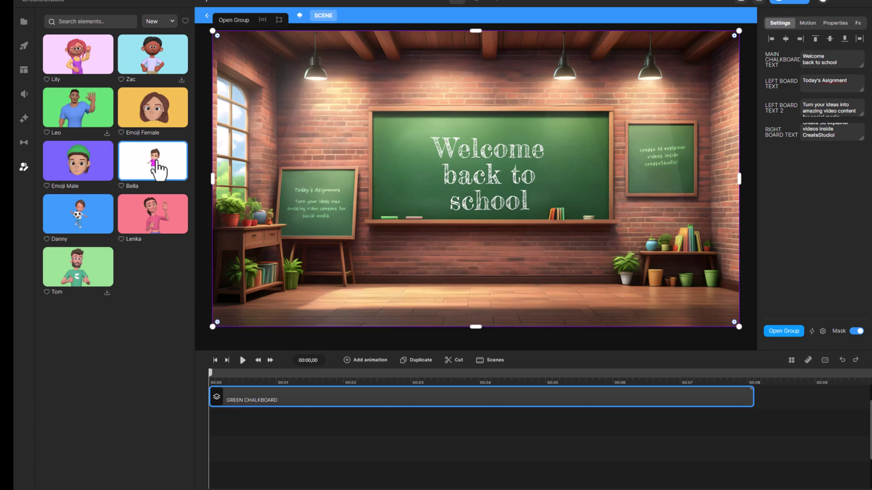
pyautogui.moveTo(220, 257); pyautogui.dragTo(400, 489)
pyautogui.moveTo(475, 291); pyautogui.dragTo(484, 275)
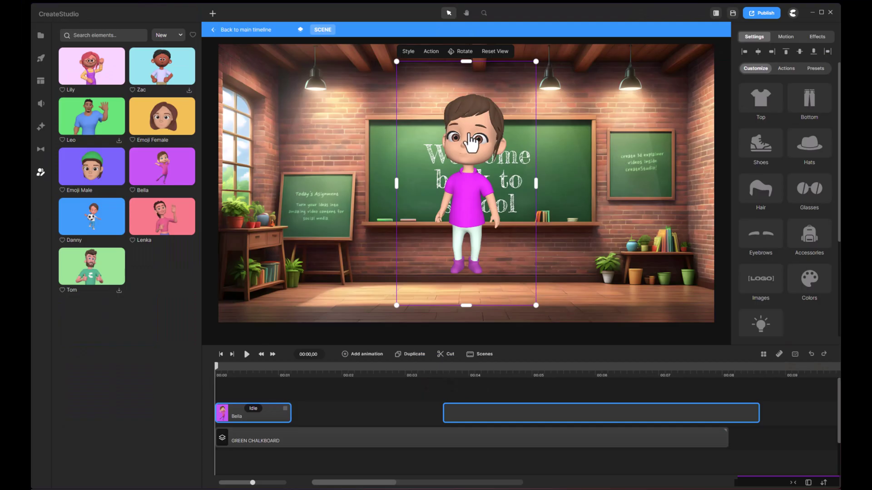
pyautogui.moveTo(472, 144); pyautogui.dragTo(472, 186)
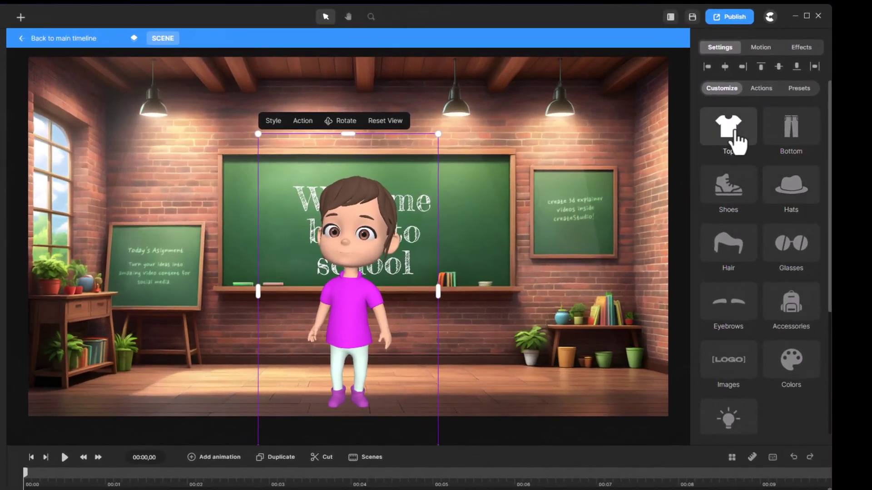
# - Dress Bella in the TShirt Logo top, purple Pants and Velcro Shoes, then browse her accessories
pyautogui.click(736, 136)
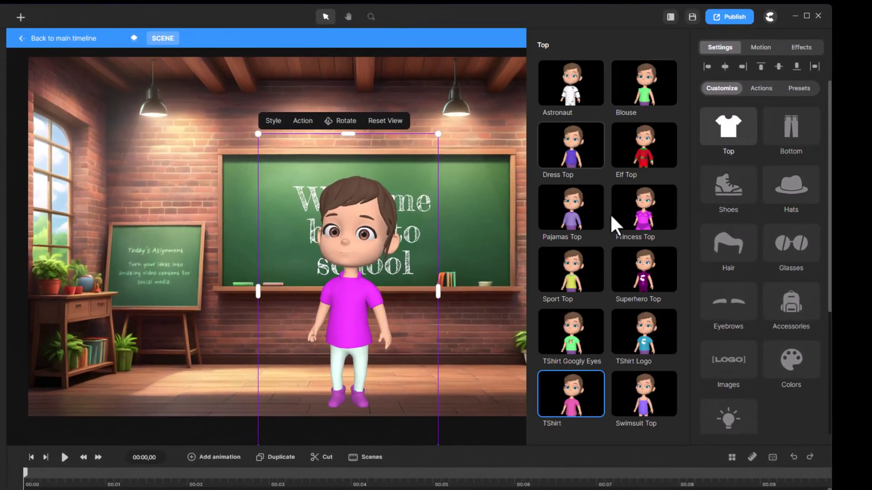
pyautogui.click(652, 350)
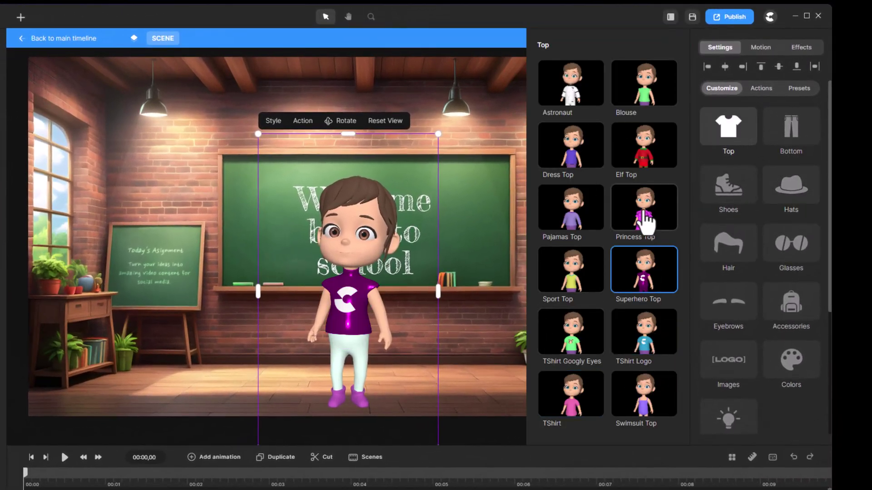
pyautogui.click(781, 145)
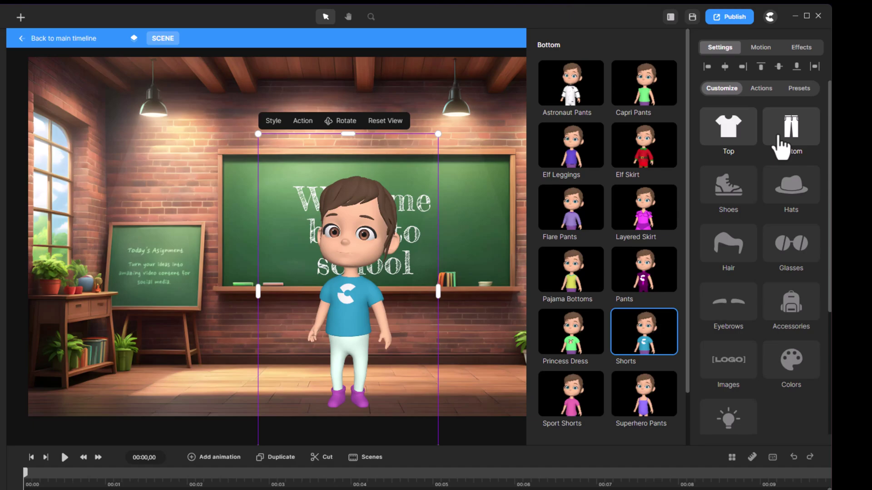
pyautogui.click(729, 245)
pyautogui.click(577, 211)
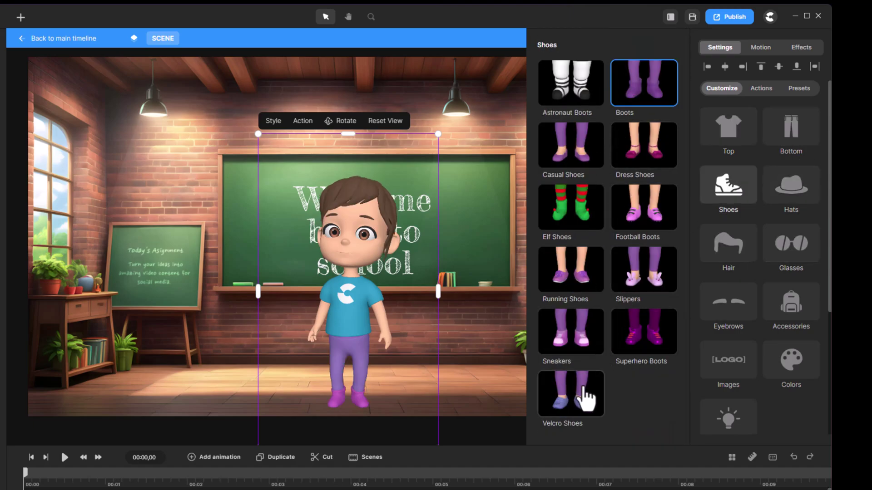
pyautogui.click(590, 398)
pyautogui.click(791, 306)
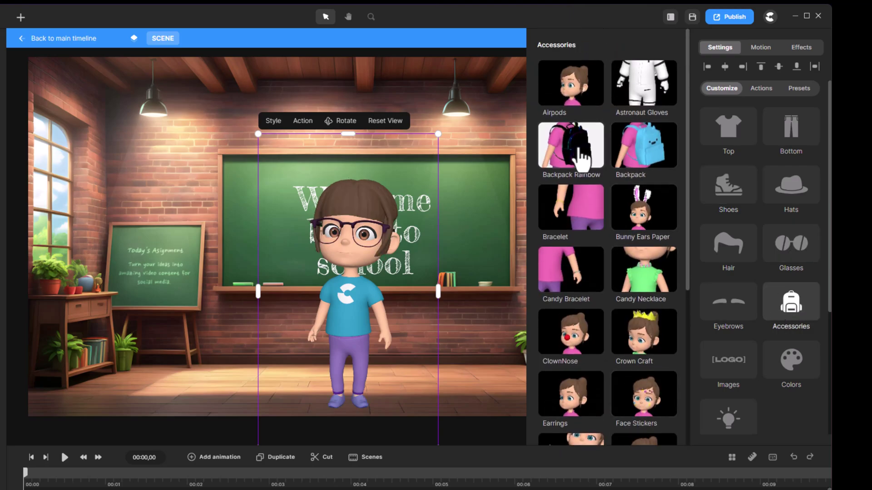
pyautogui.scroll(-4, 638, 356)
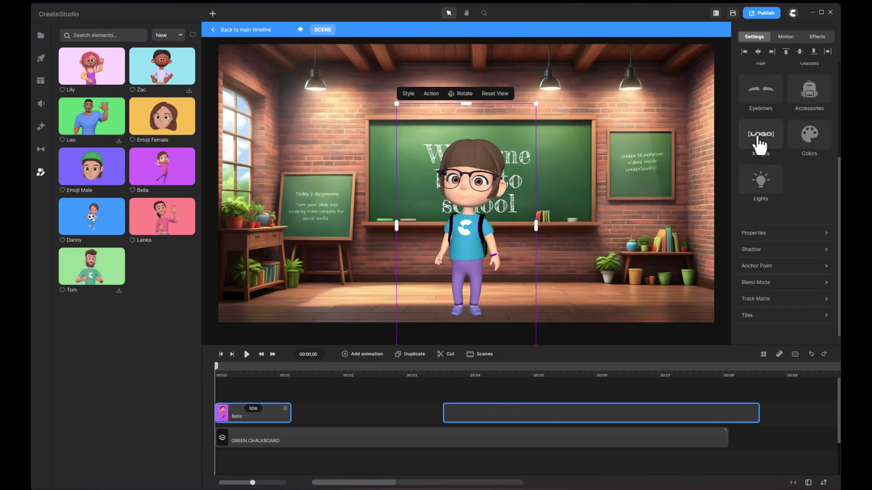
# - Replace the logo on Bella's shirt with an imported Cocomelon image file
pyautogui.click(759, 144)
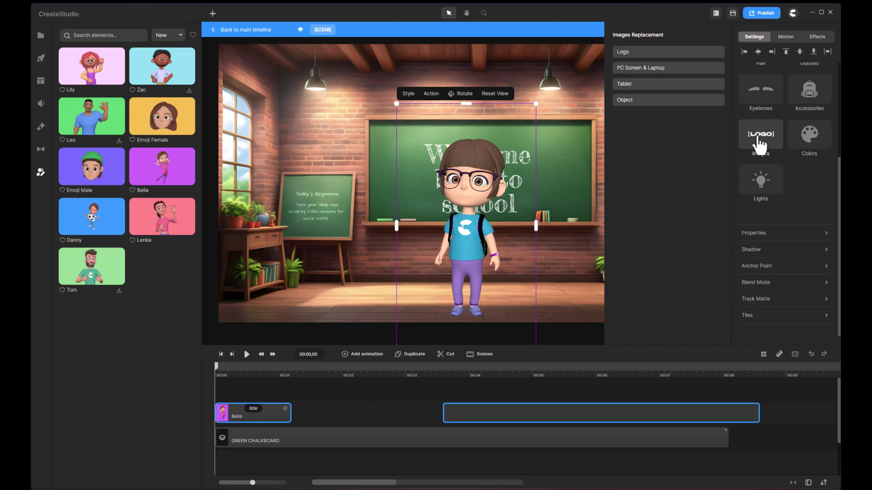
pyautogui.click(634, 55)
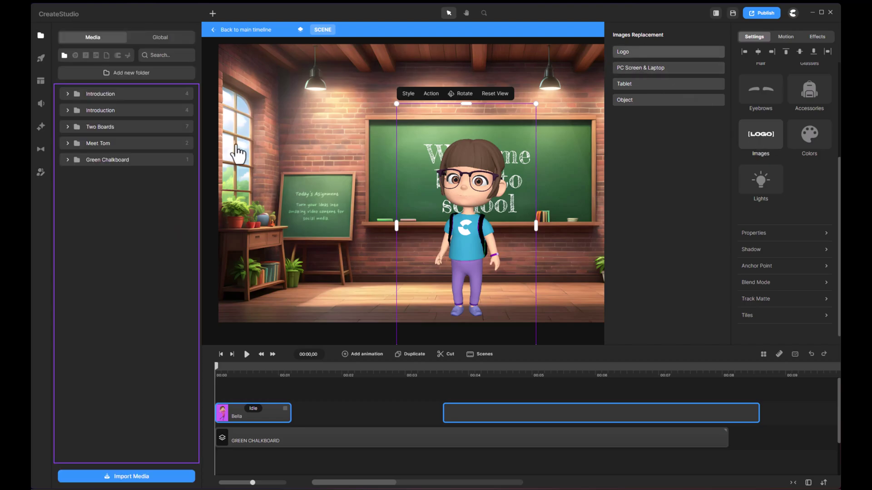
pyautogui.click(154, 476)
pyautogui.doubleClick(161, 103)
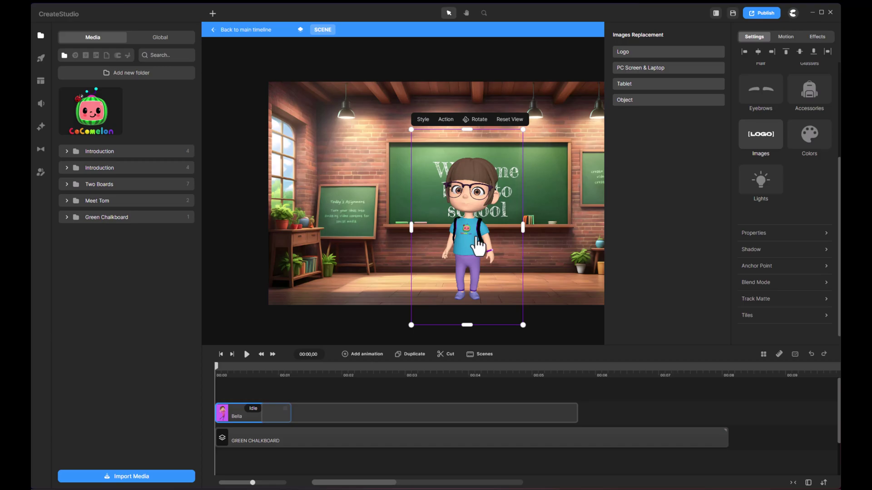
# - Preview female text-to-speech voices like Amber and select Shelby as the speaking voice
pyautogui.click(40, 103)
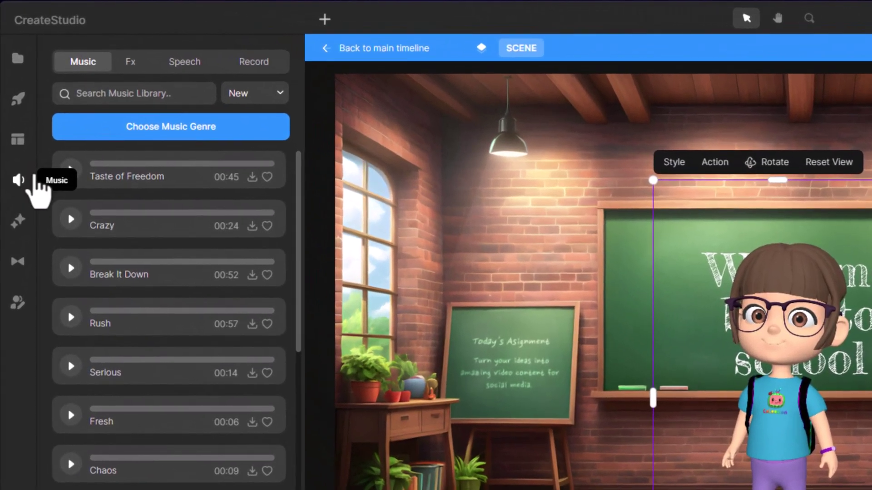
pyautogui.click(132, 37)
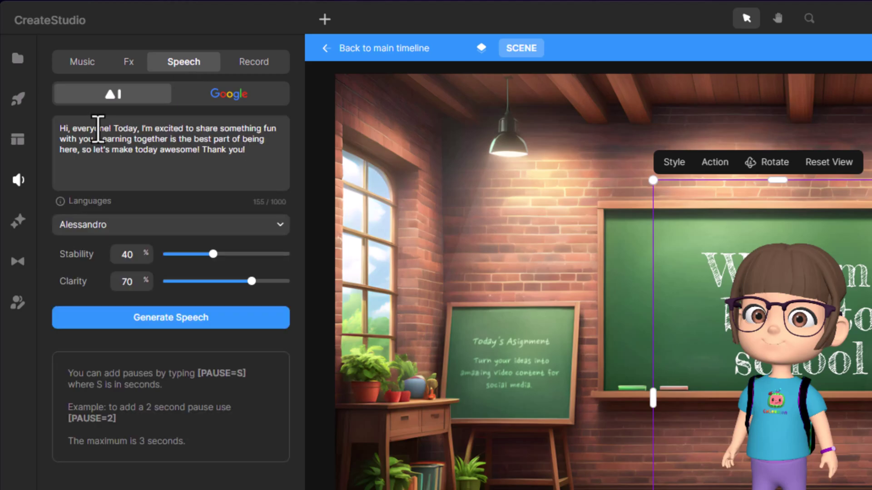
pyautogui.click(149, 227)
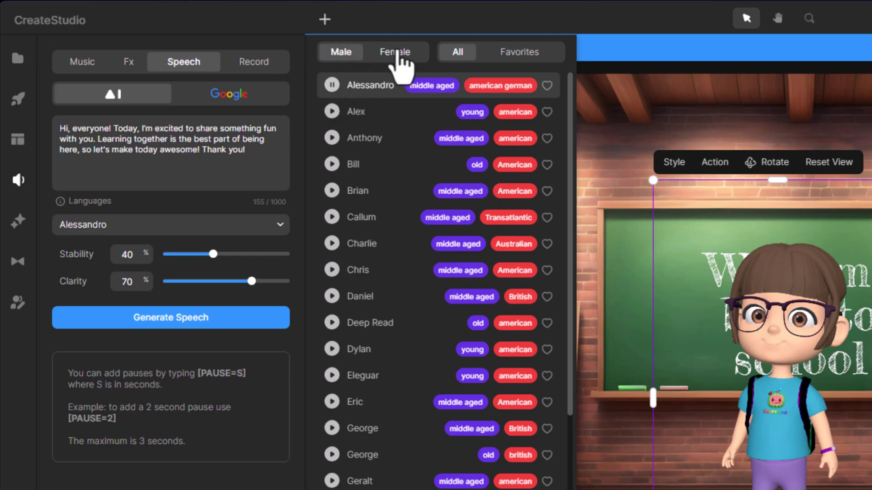
pyautogui.click(396, 52)
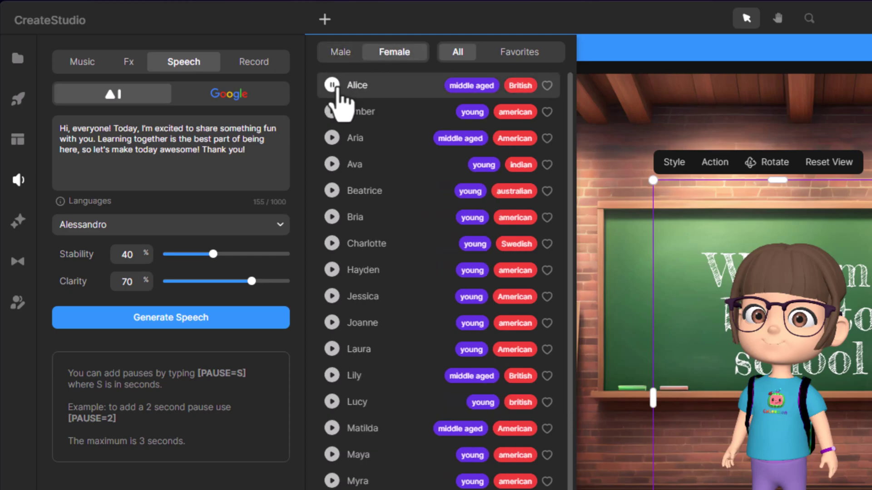
pyautogui.click(332, 111)
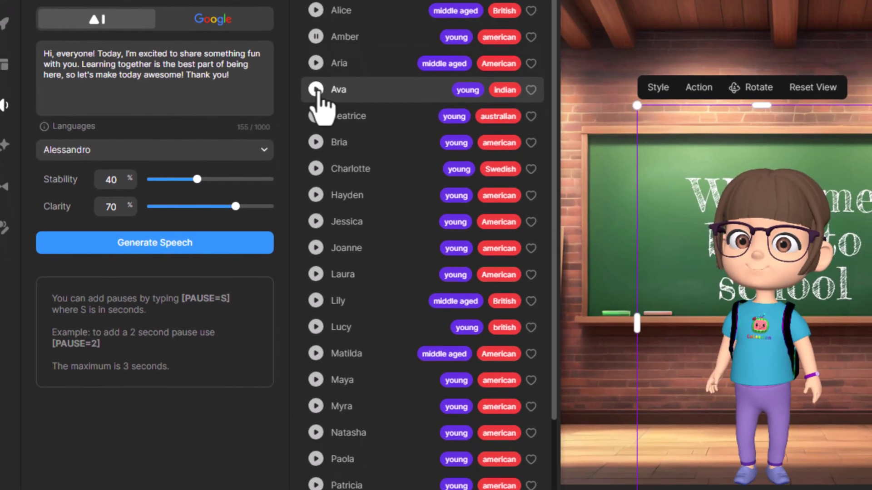
pyautogui.scroll(-3, 370, 220)
pyautogui.click(295, 346)
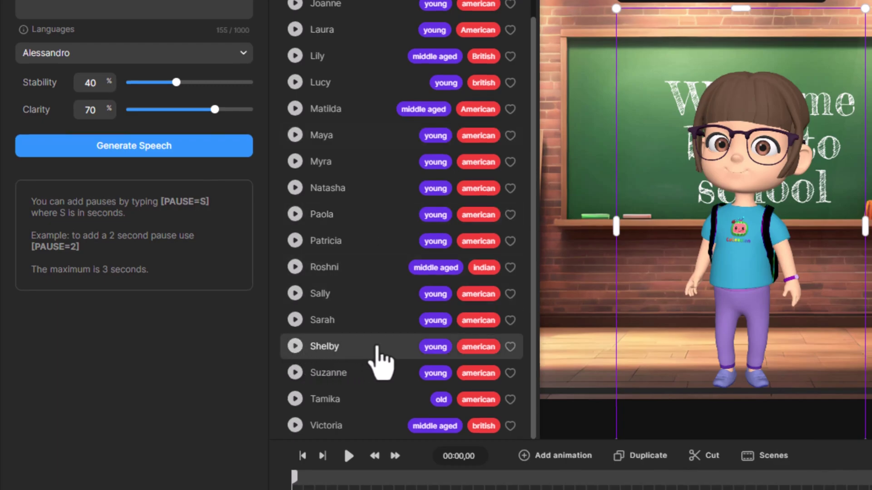
pyautogui.click(380, 361)
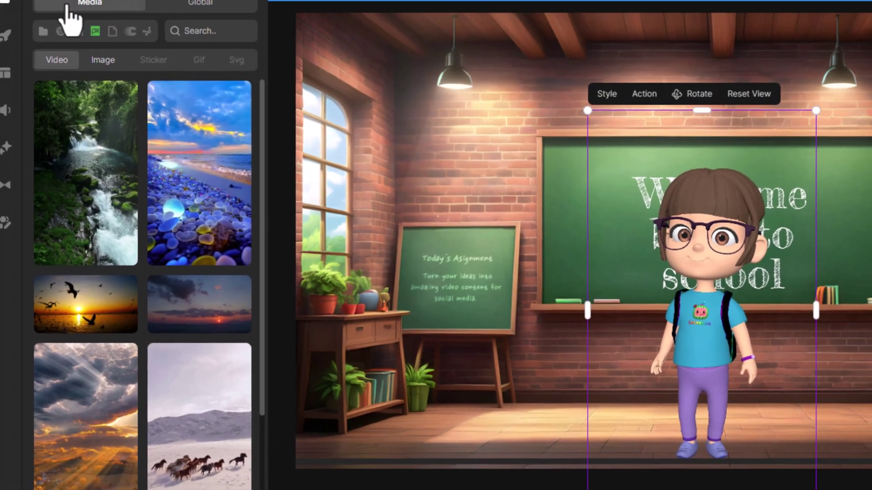
# - Add the Text to Speech audio to the timeline, set Bella to Talking, and lip-sync it to her
pyautogui.click(44, 35)
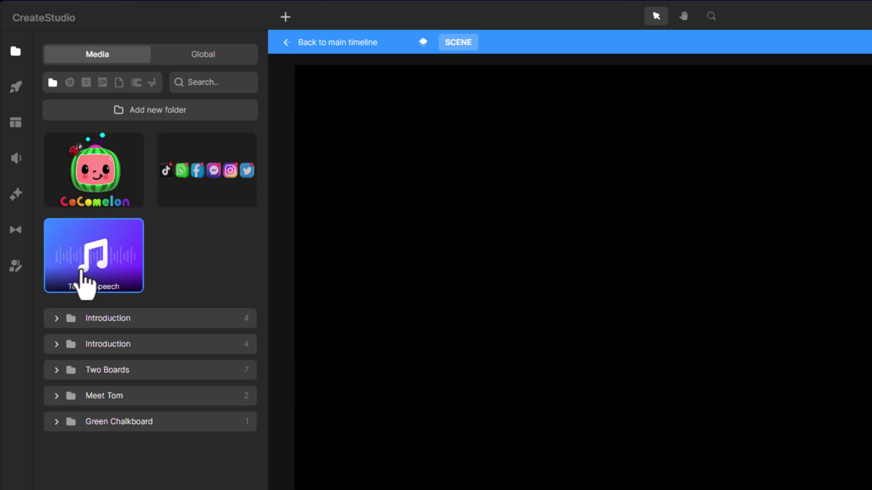
pyautogui.rightClick(88, 255)
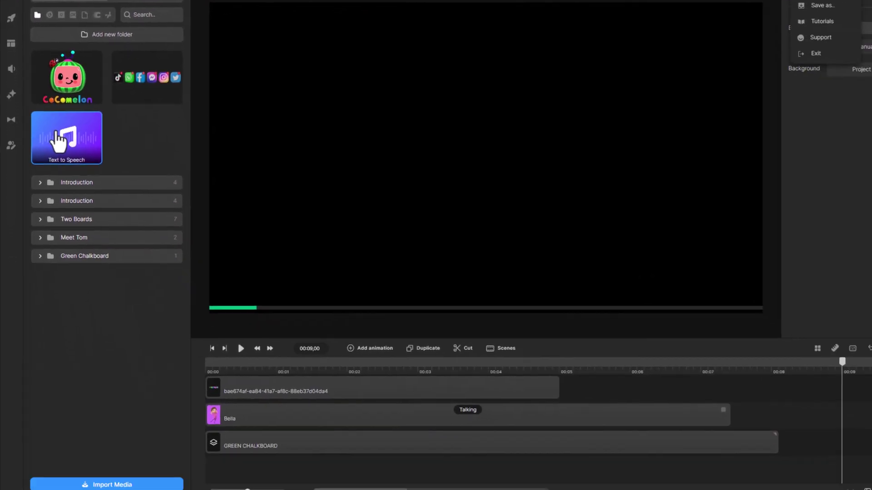
pyautogui.moveTo(87, 261); pyautogui.dragTo(212, 449)
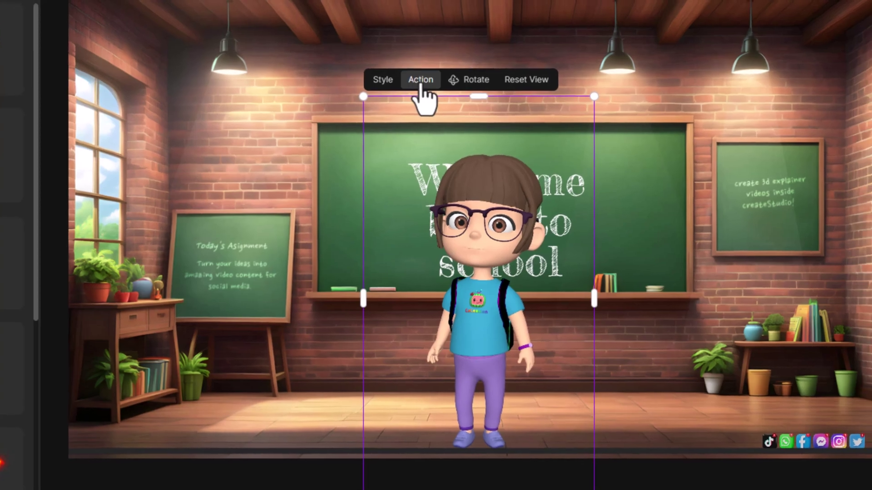
pyautogui.click(797, 107)
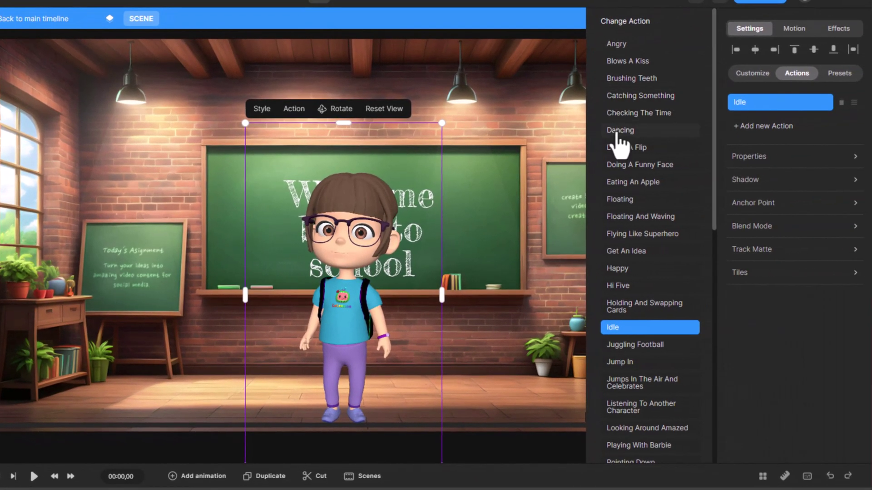
pyautogui.scroll(-8, 642, 379)
pyautogui.click(629, 347)
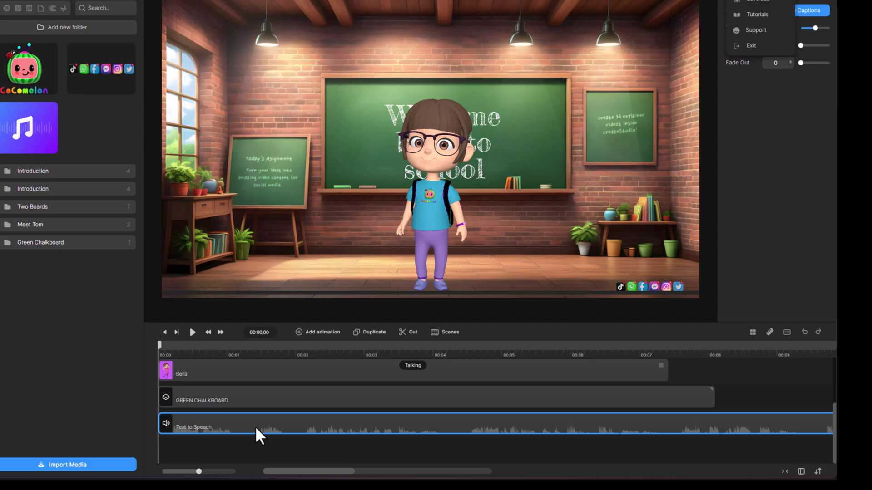
pyautogui.rightClick(257, 425)
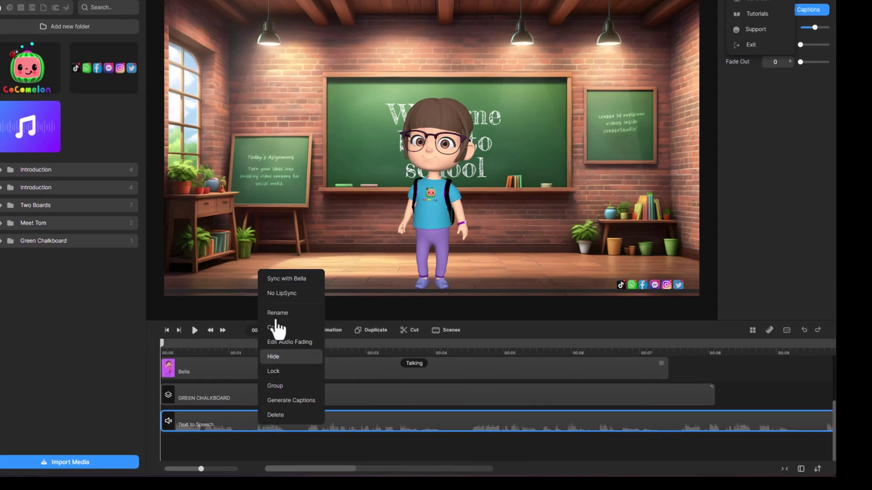
pyautogui.click(286, 279)
# - Add a Wave action to Bella and move it ahead of Talking
pyautogui.click(395, 49)
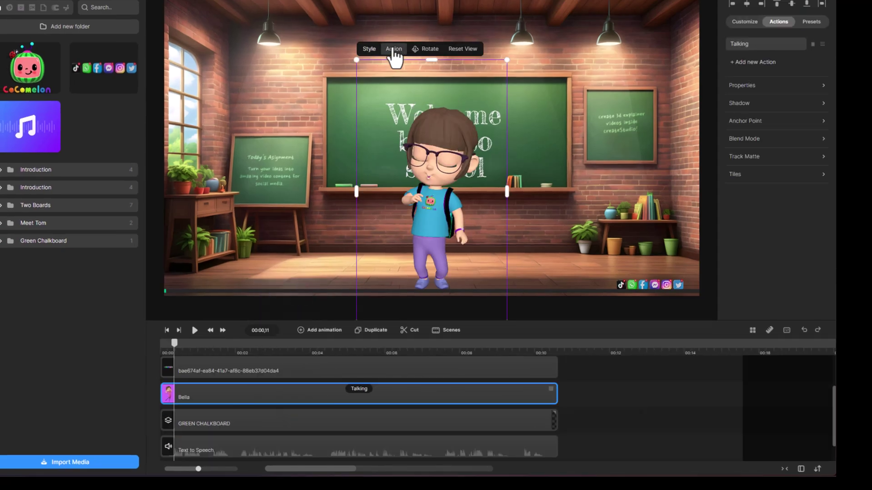
pyautogui.click(750, 65)
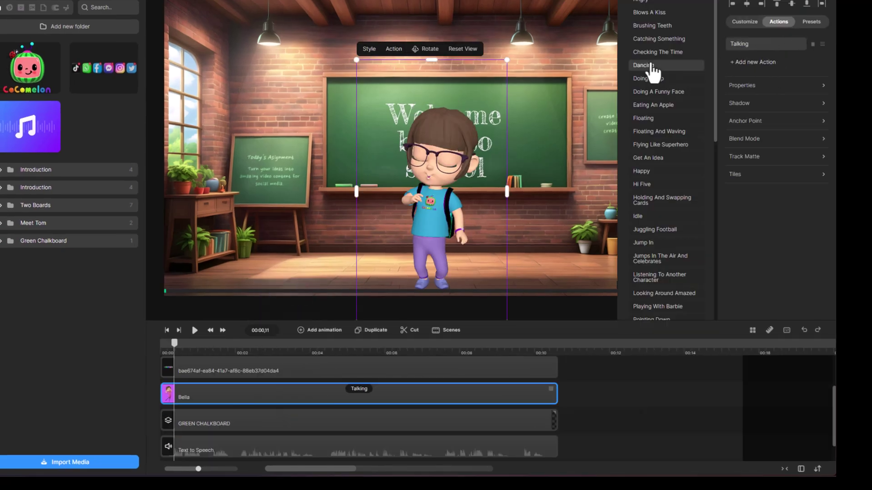
pyautogui.scroll(-10, 661, 253)
pyautogui.scroll(-2, 665, 299)
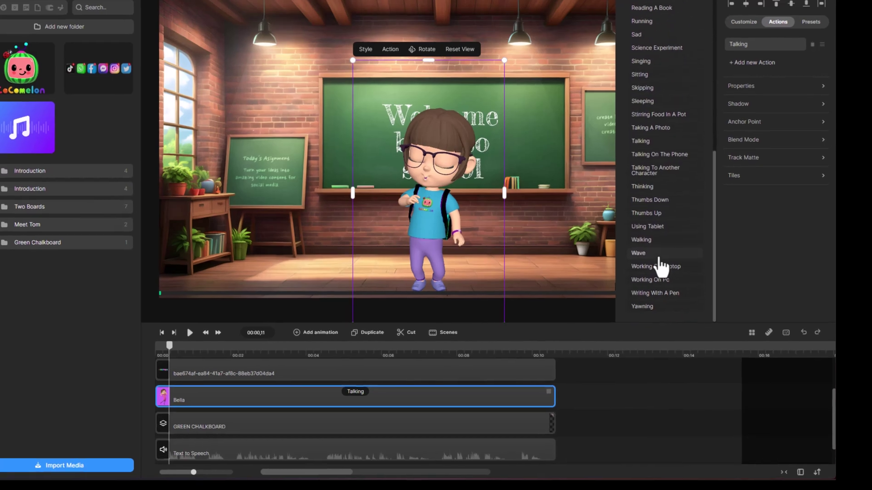
pyautogui.click(654, 290)
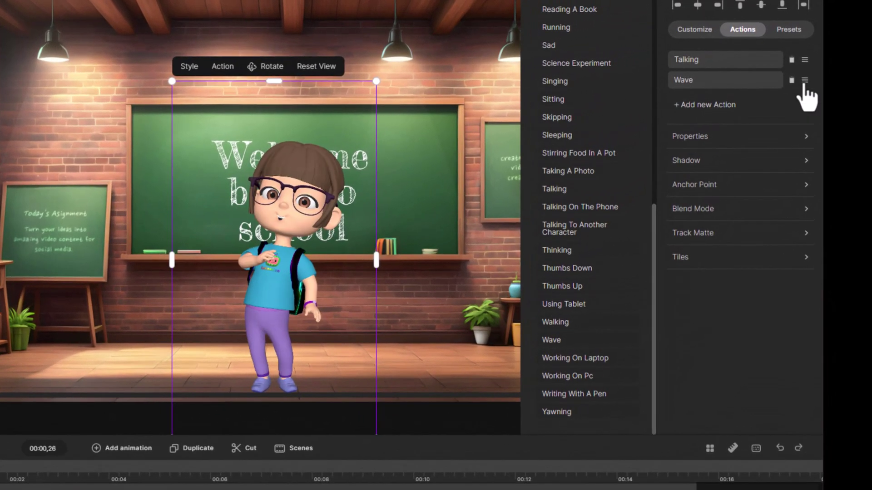
pyautogui.moveTo(803, 84); pyautogui.dragTo(799, 58)
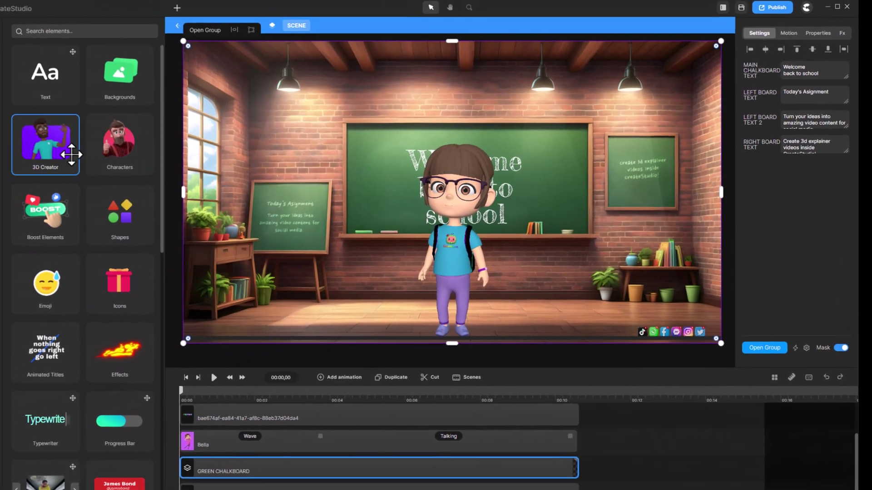
# - Place Lenka right of Bella, add a Wave action after Idle, and preview playback
pyautogui.click(68, 146)
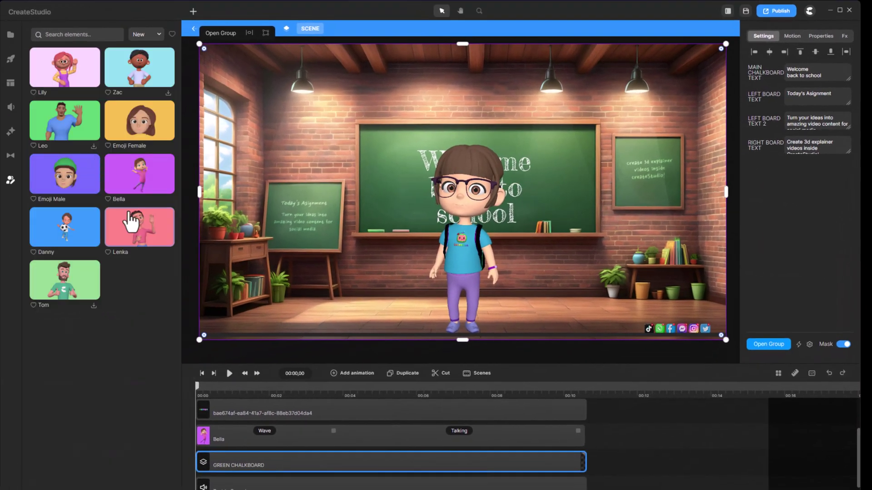
pyautogui.moveTo(132, 227); pyautogui.dragTo(552, 195)
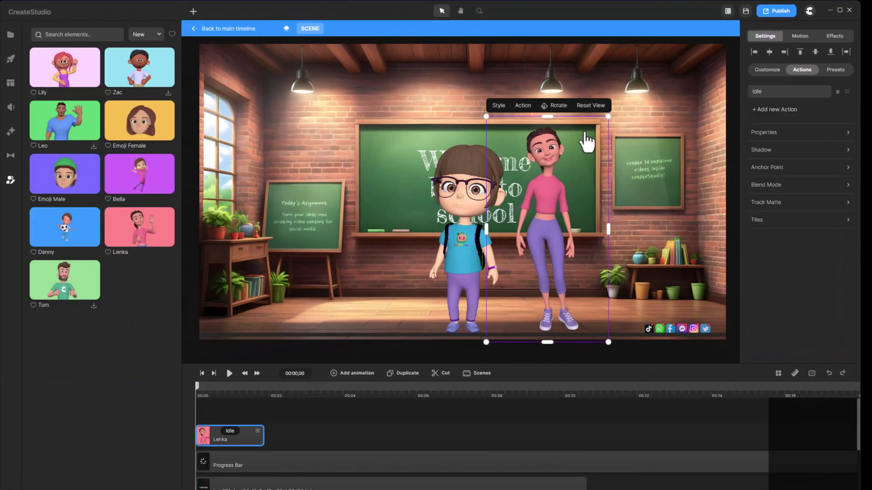
pyautogui.click(777, 110)
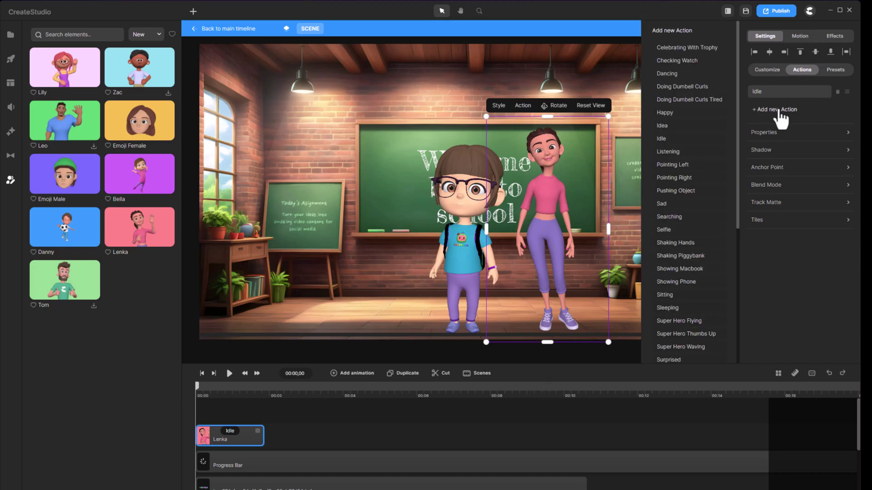
pyautogui.scroll(-5, 673, 313)
pyautogui.click(683, 273)
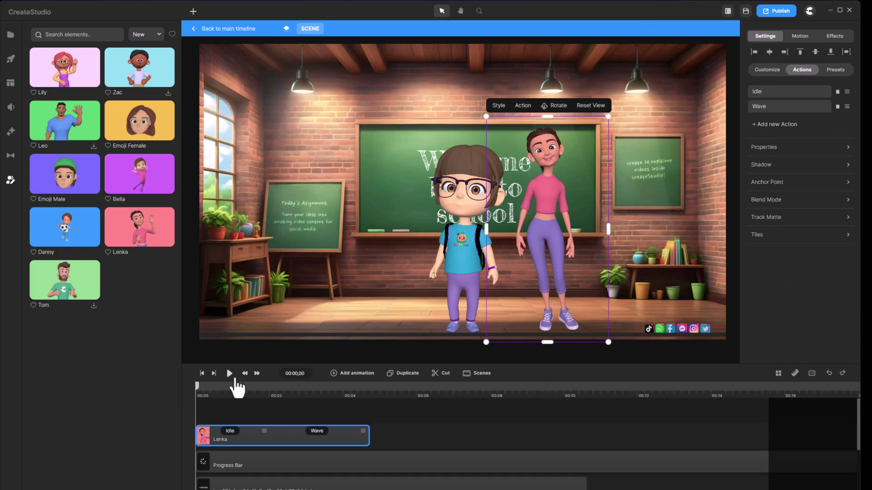
pyautogui.click(230, 373)
pyautogui.click(551, 239)
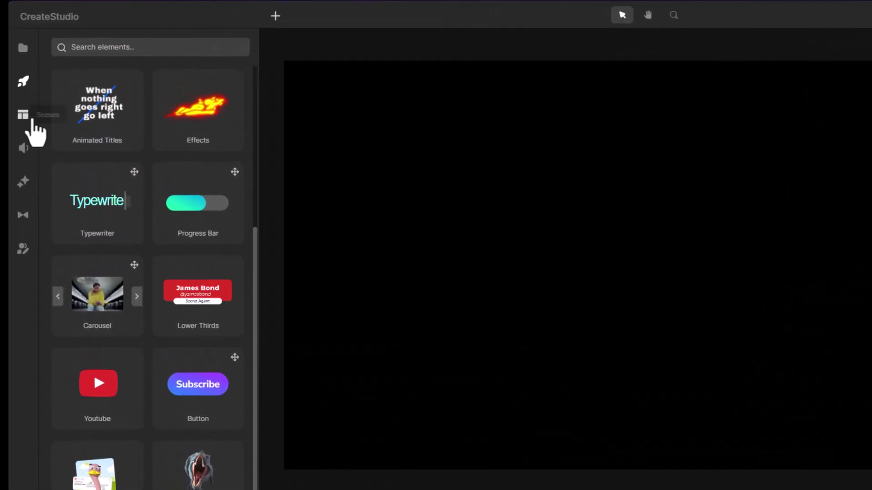
# - Scroll the Scenes library to Medical Clinique and add its Introduction scene
pyautogui.click(31, 120)
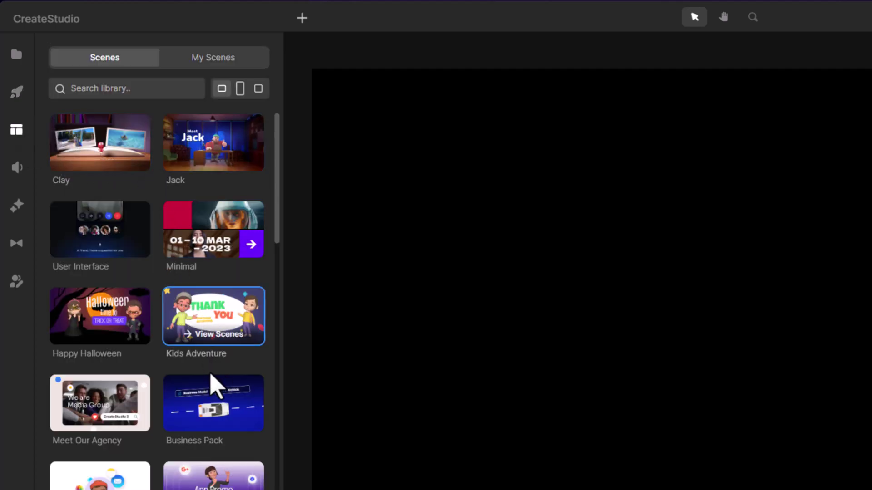
pyautogui.scroll(-2, 184, 388)
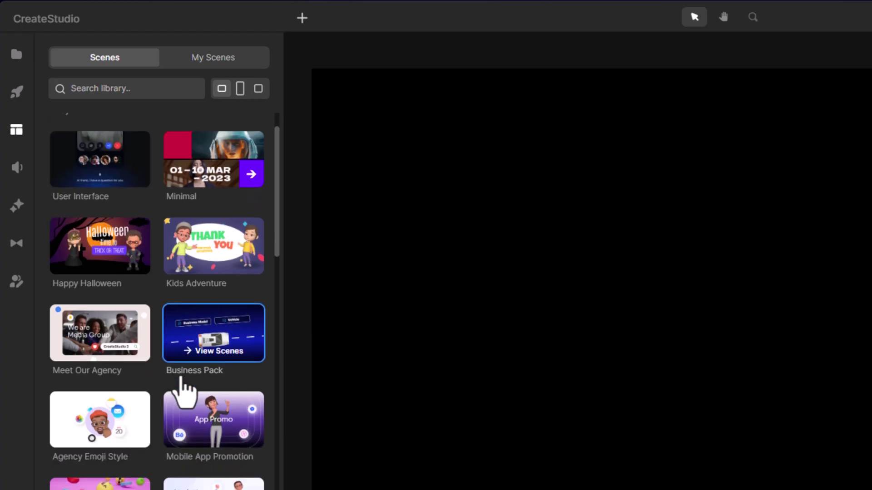
pyautogui.scroll(-2, 183, 380)
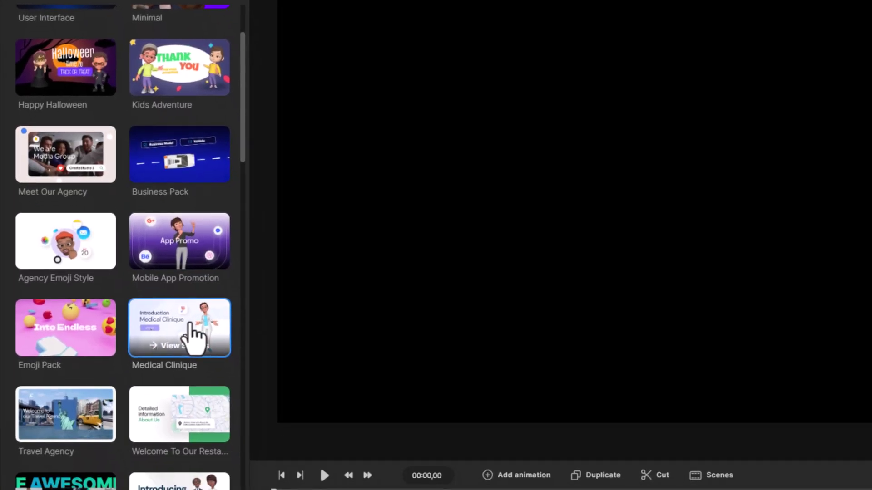
pyautogui.click(195, 338)
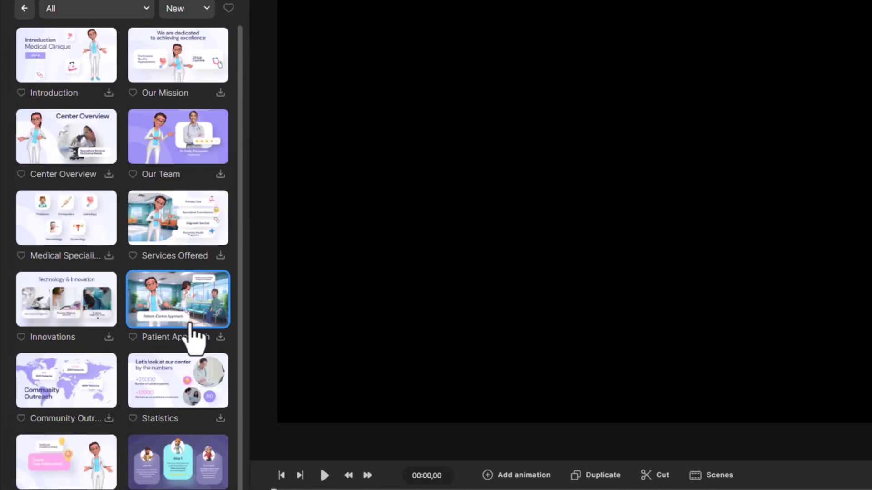
pyautogui.click(43, 68)
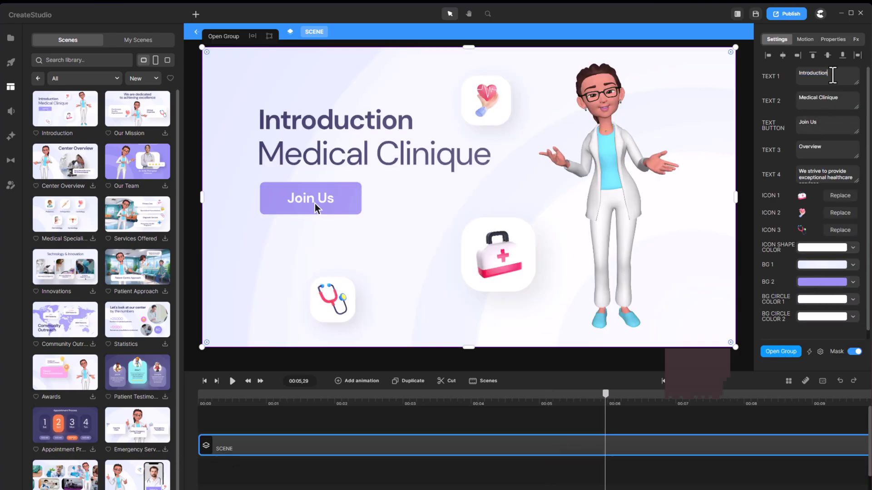
# - Change the text to 'Introducing' / 'Dental Clinique', relabel the button 'Start now', and make its background green
pyautogui.press('BackSpace')
pyautogui.press('BackSpace')
pyautogui.press('BackSpace')
pyautogui.press('BackSpace')
pyautogui.write('ing')
pyautogui.moveTo(821, 99); pyautogui.dragTo(788, 100)
pyautogui.write('Dental')
pyautogui.write('Start now')
pyautogui.click(821, 282)
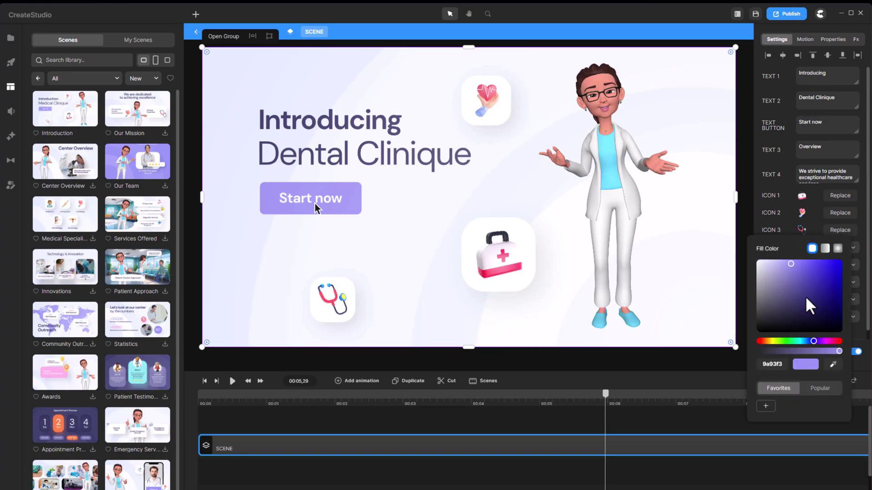
pyautogui.click(802, 342)
pyautogui.moveTo(803, 341); pyautogui.dragTo(788, 341)
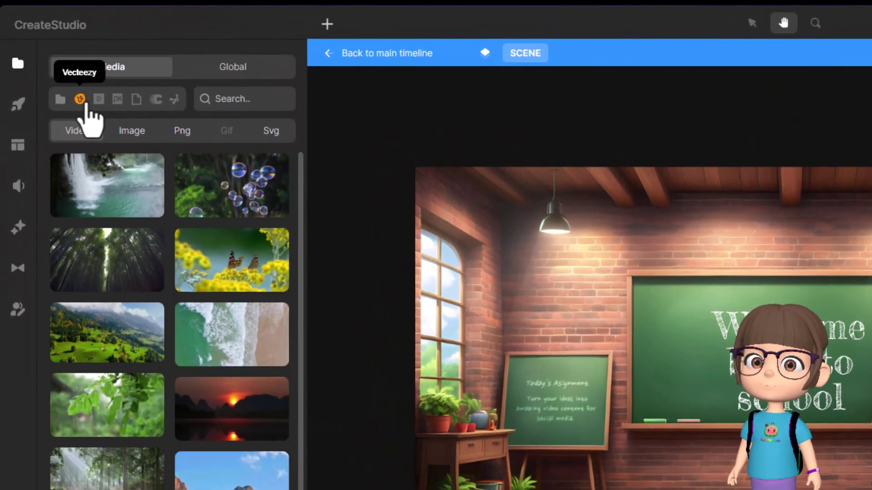
# - Search the Pexels and Pixabay stock images for 'logo' and view the imported media folder
pyautogui.click(98, 100)
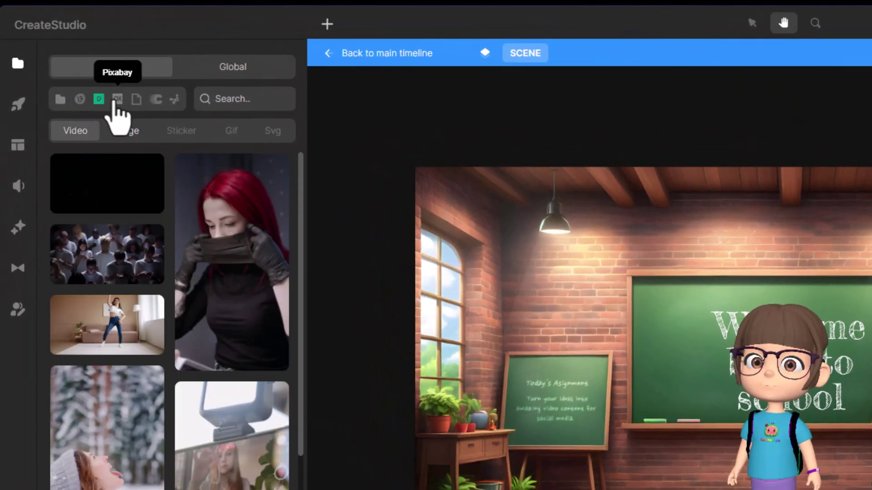
pyautogui.click(117, 100)
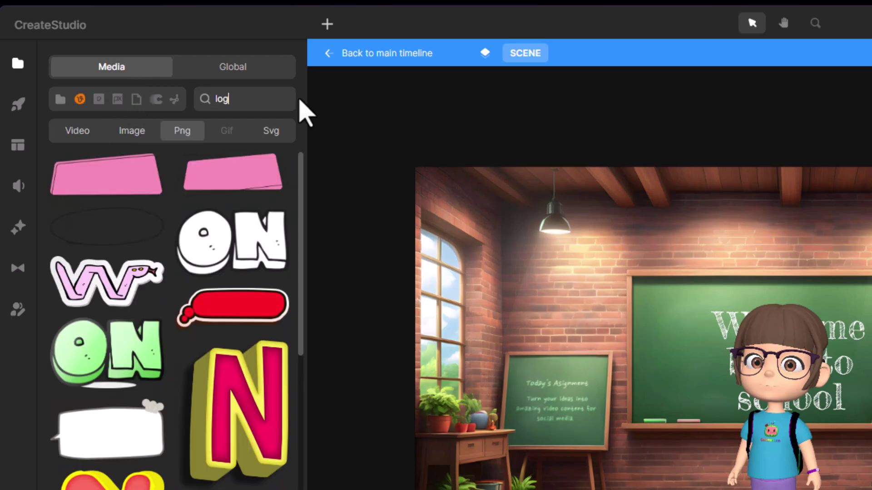
pyautogui.press('Return')
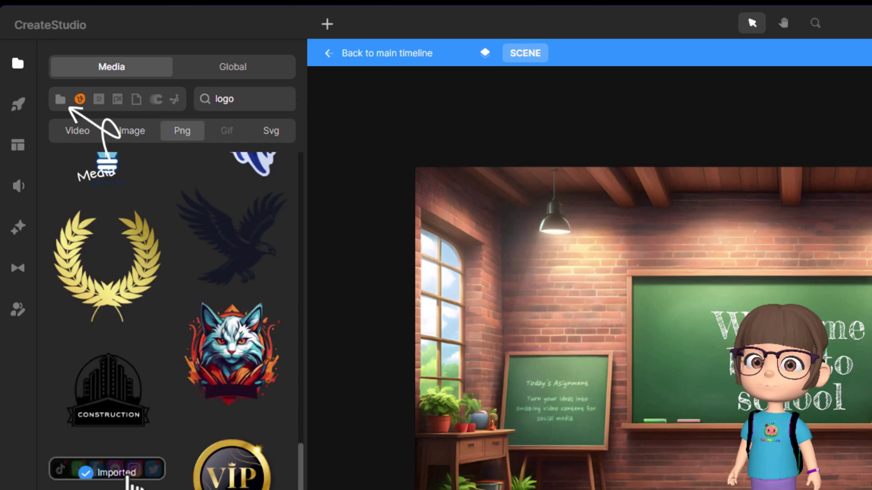
pyautogui.click(114, 472)
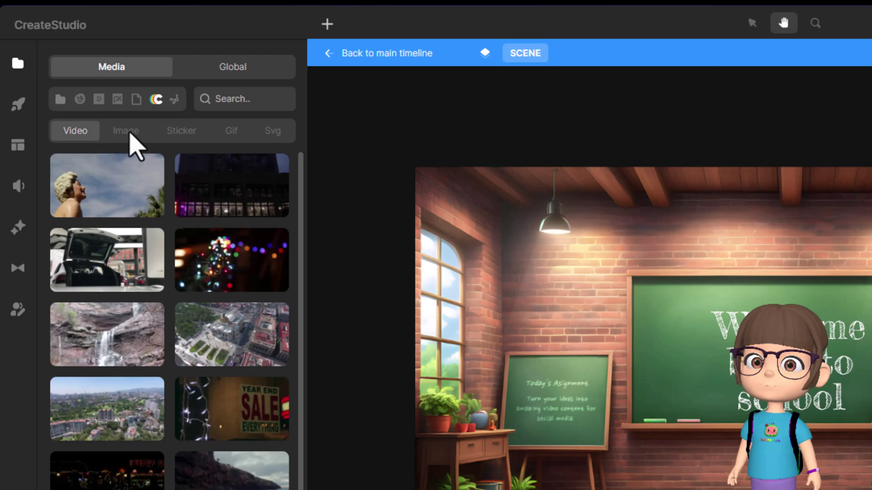
# - On Vecteezy, search transparent PNG images for 'cartoon network', then switch to video results
pyautogui.click(80, 99)
pyautogui.click(132, 131)
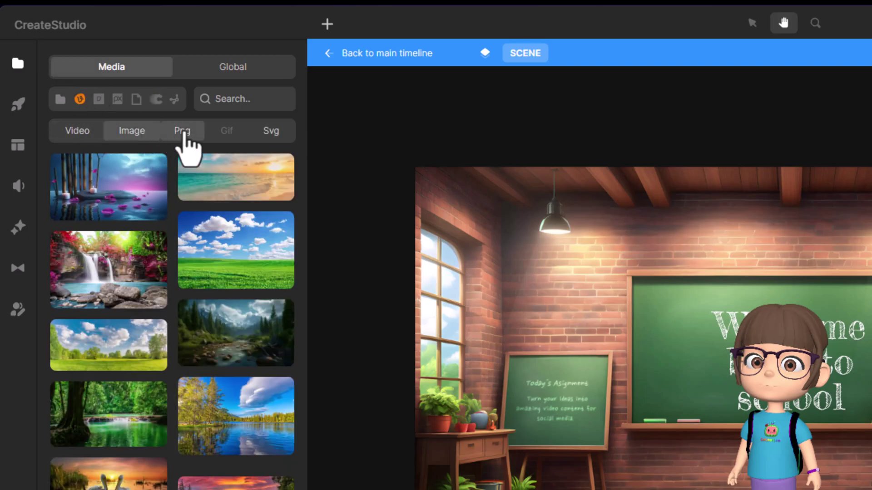
pyautogui.click(182, 131)
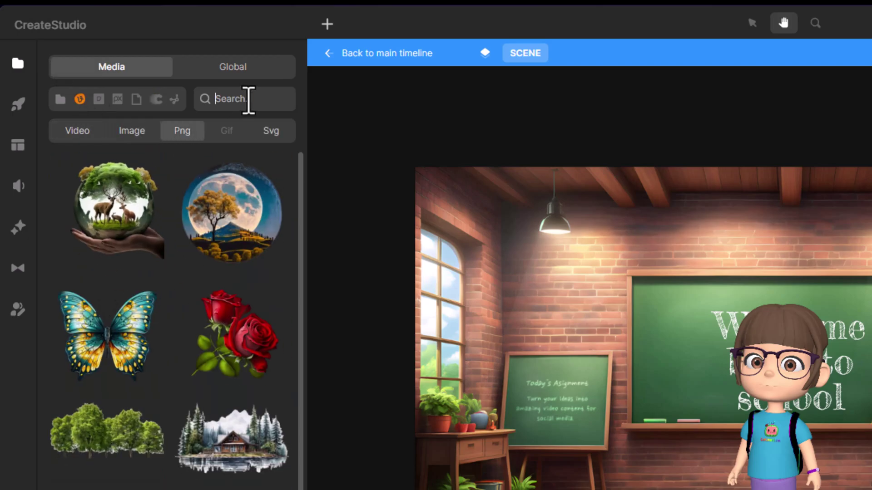
pyautogui.write('k')
pyautogui.press('Return')
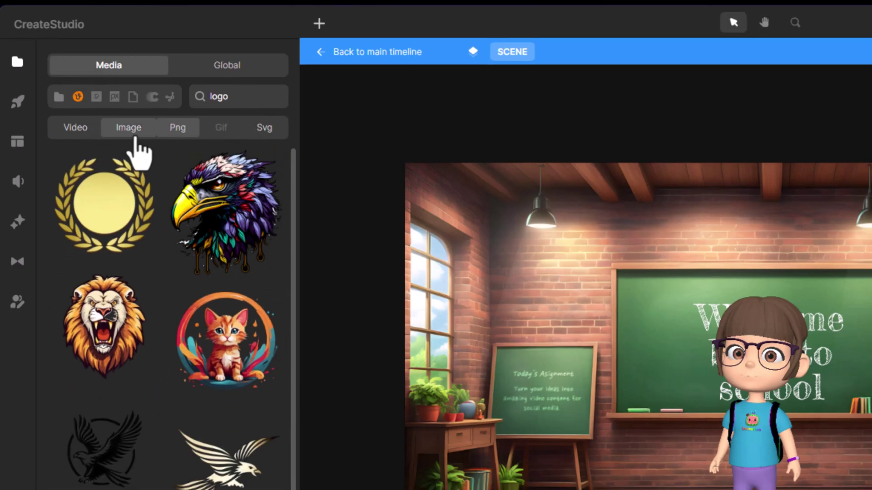
pyautogui.click(76, 129)
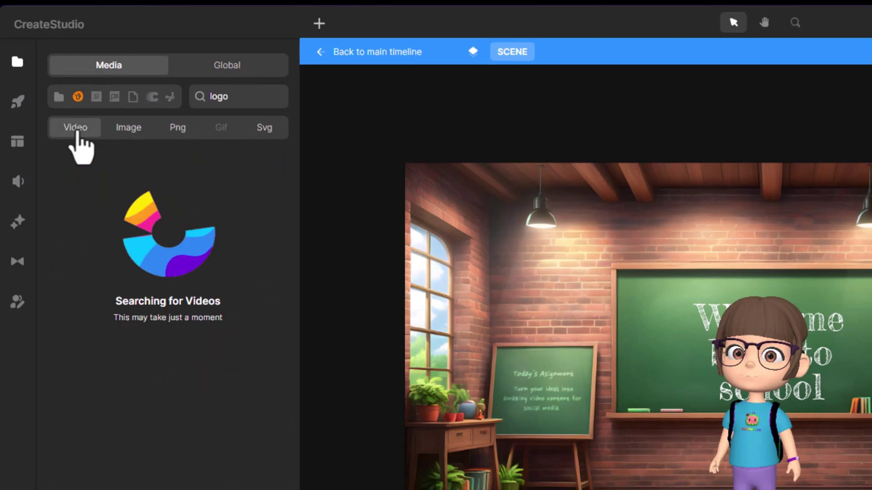
pyautogui.moveTo(233, 402)
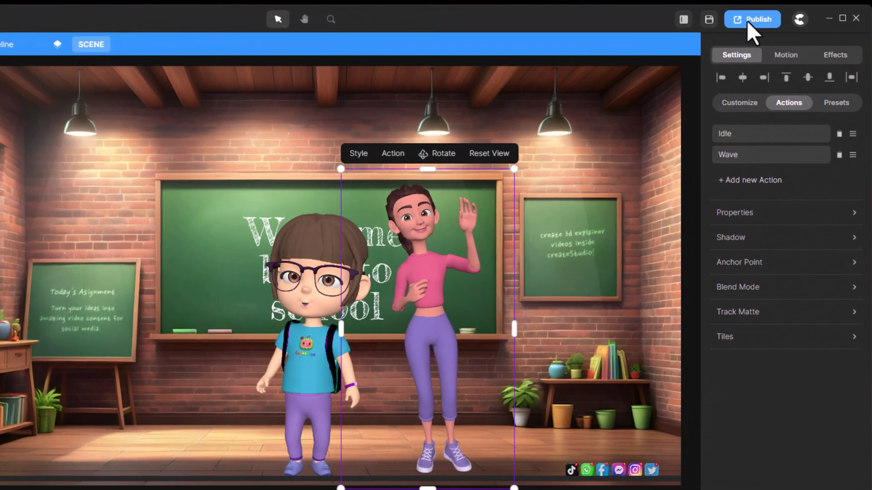
# - Publish as Video/MP4, saving '3d.mp4' on the Desktop to begin rendering
pyautogui.click(747, 20)
pyautogui.click(740, 263)
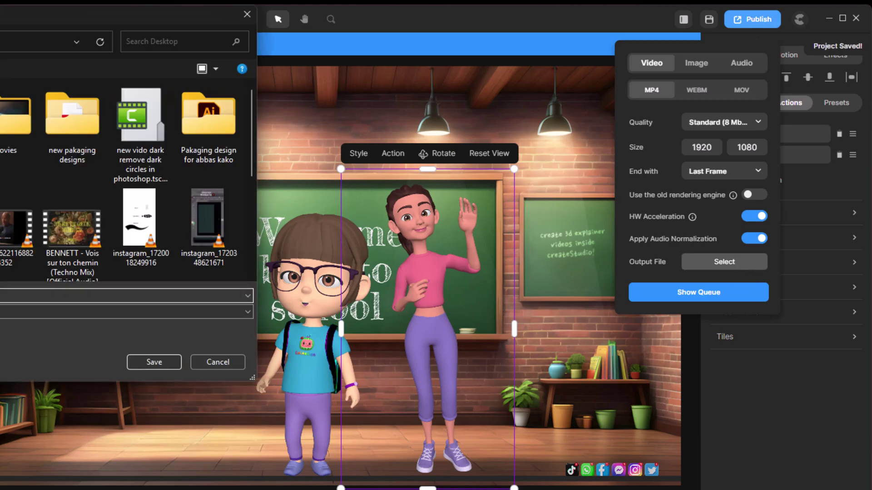
pyautogui.press('Return')
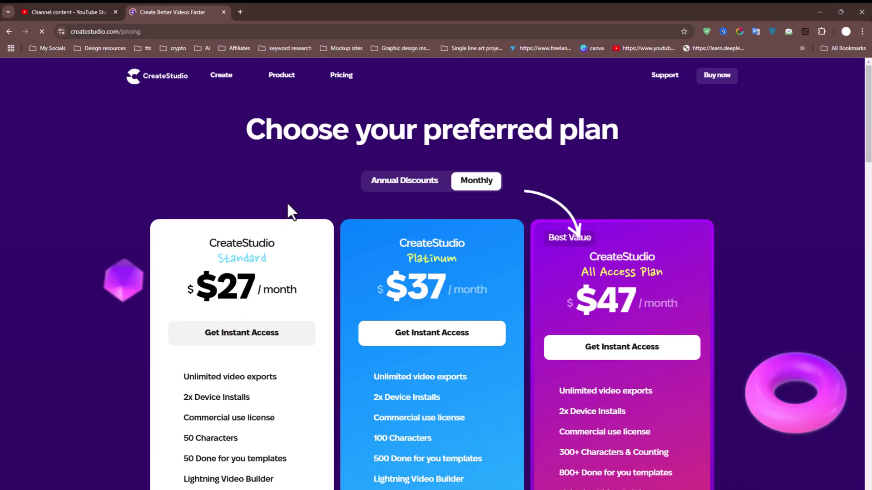
# - Toggle the plan prices between yearly and monthly, ending on yearly
pyautogui.click(411, 182)
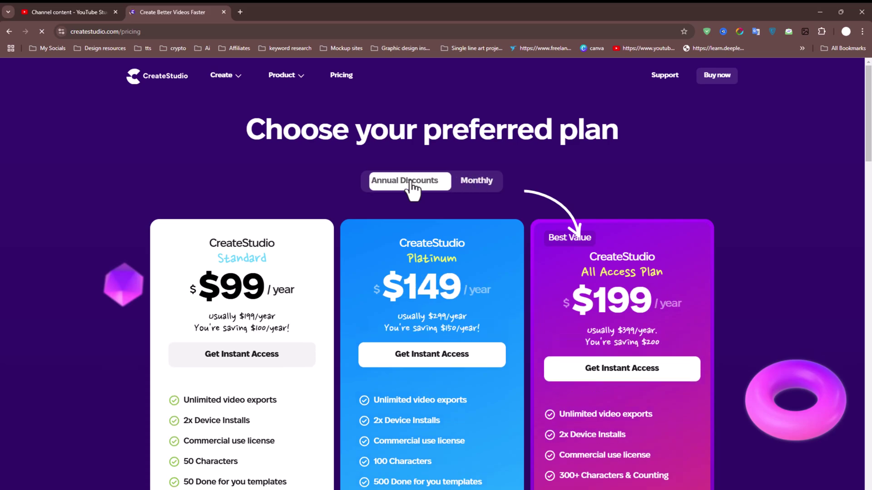
pyautogui.click(473, 184)
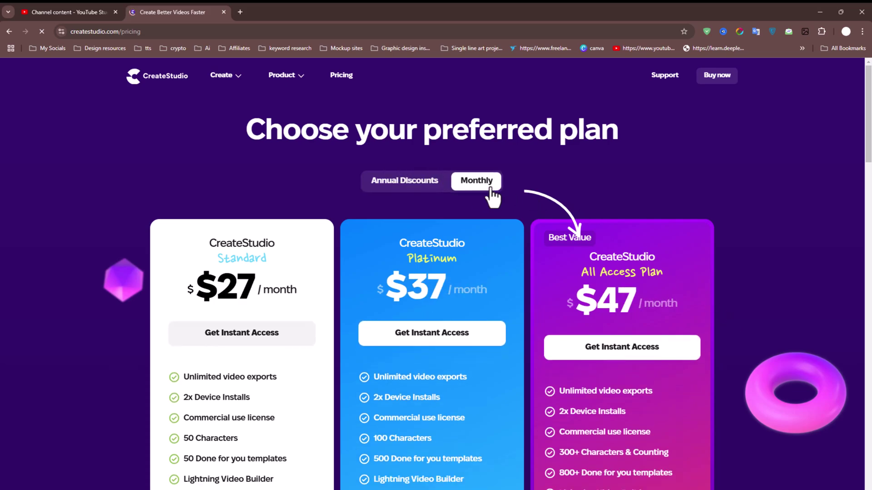
pyautogui.click(422, 186)
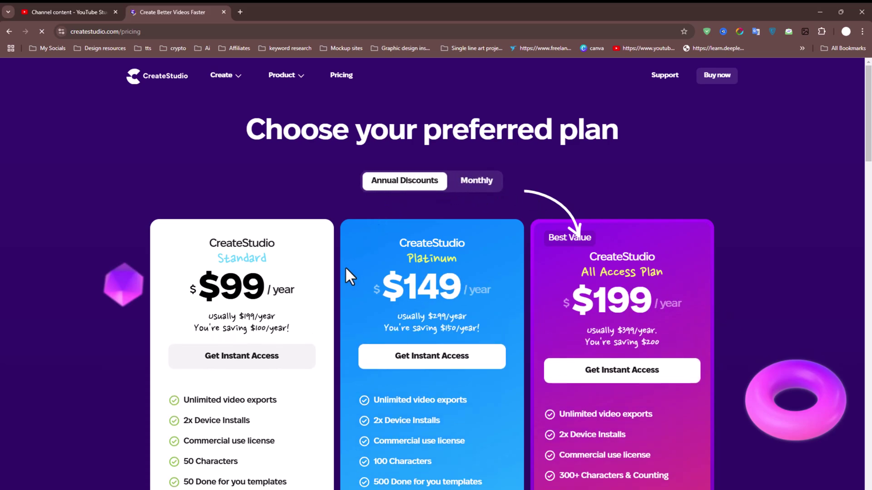
# - Scroll down to the lifetime offer and highlight the 'TODAY: ONLY $67!' headline
pyautogui.scroll(-4, 190, 216)
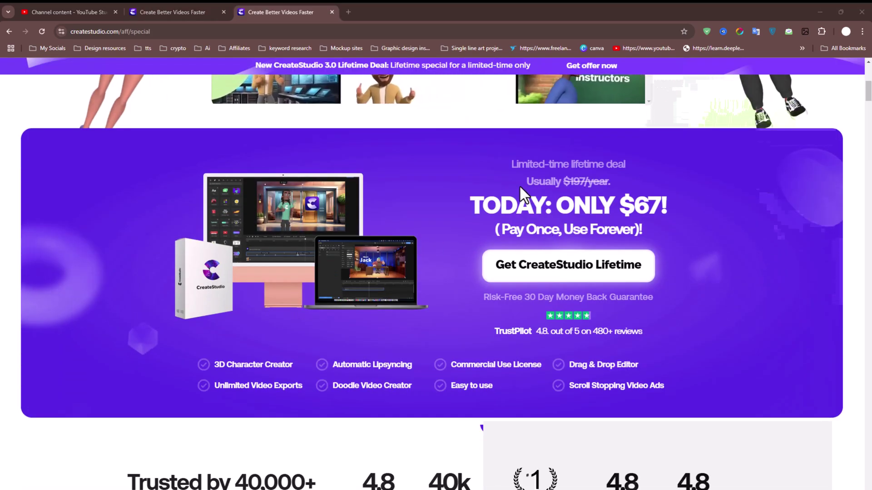
pyautogui.moveTo(473, 202); pyautogui.dragTo(656, 212)
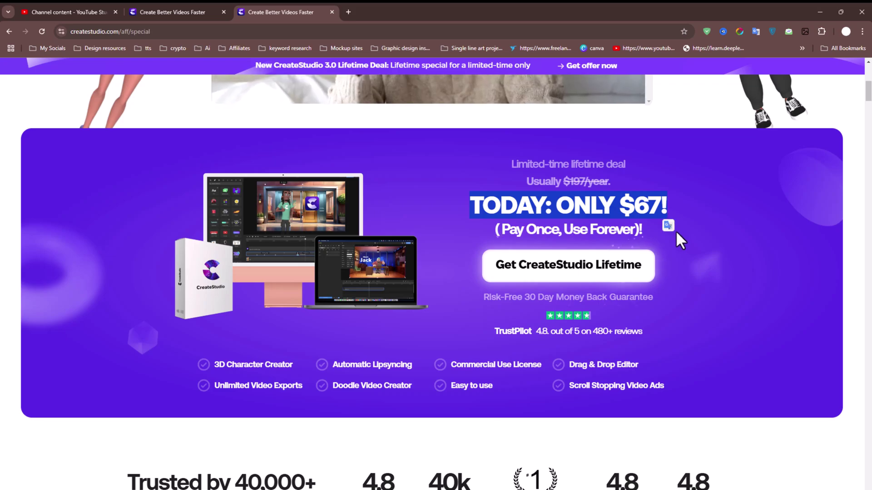
pyautogui.click(678, 235)
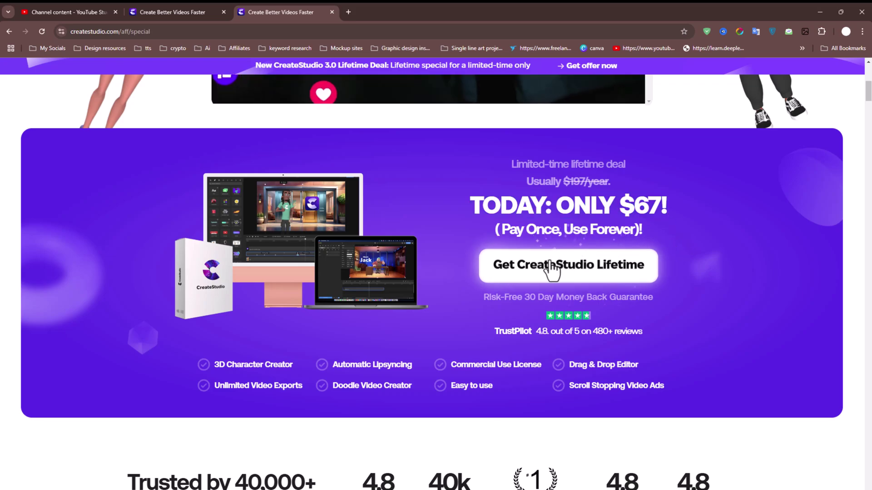